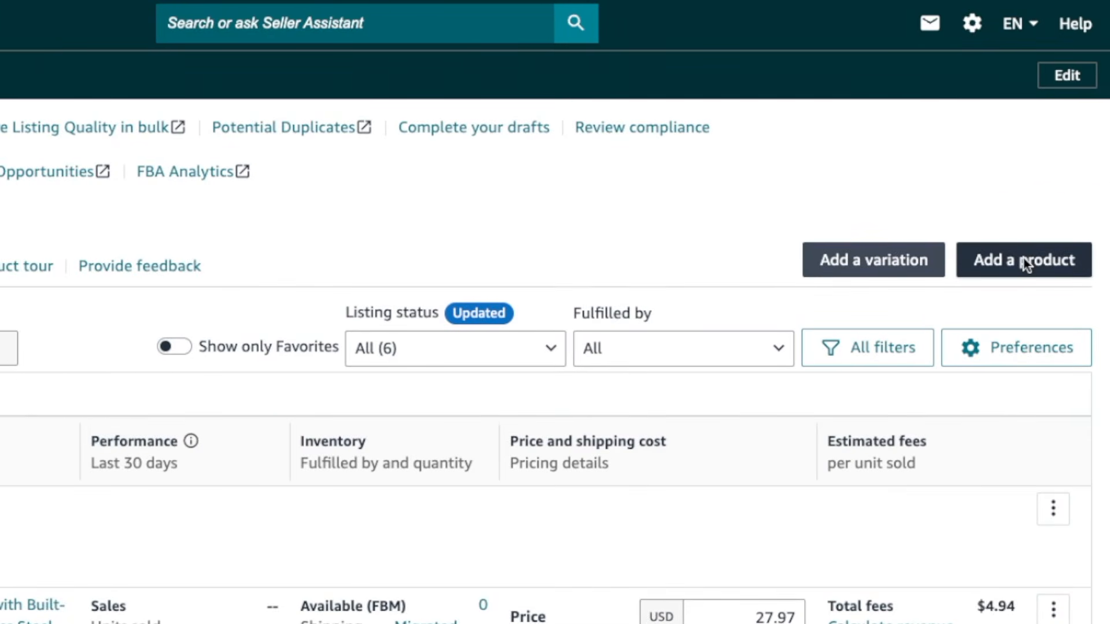
# Start a new product listing from a blank form and set the item name to "Water Bottle"
pyautogui.click(1026, 264)
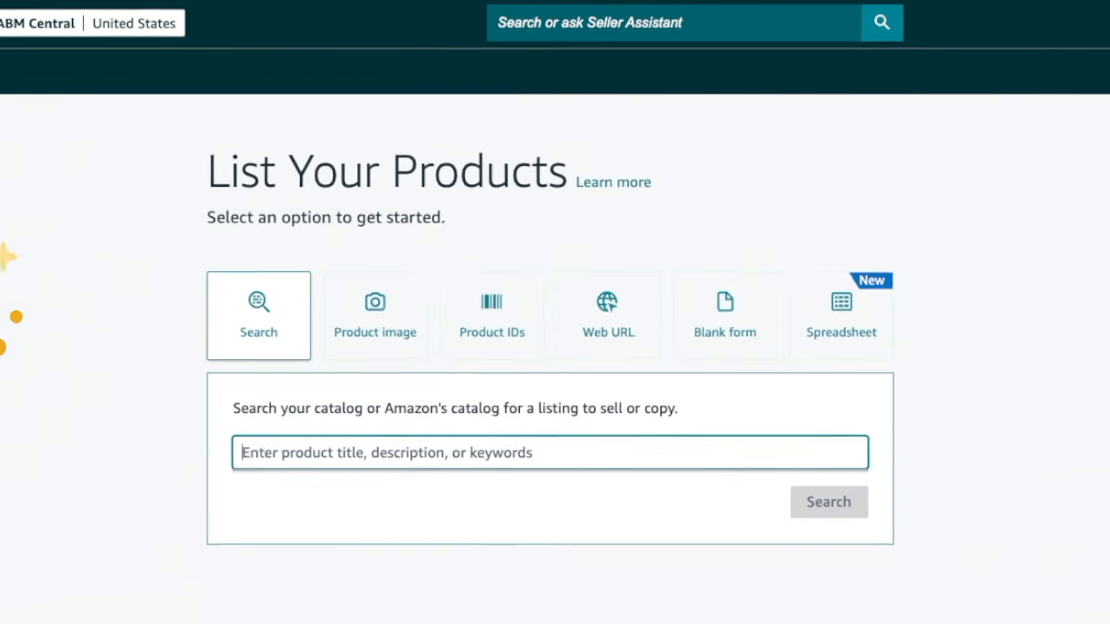
pyautogui.click(727, 325)
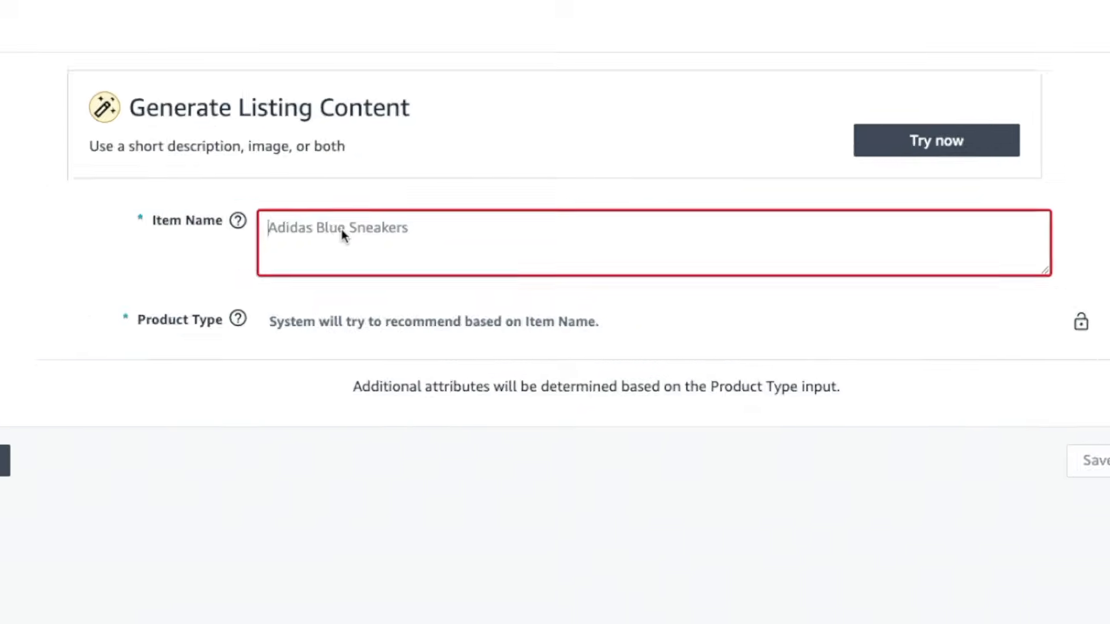
pyautogui.click(341, 235)
pyautogui.write('Water Bottle')
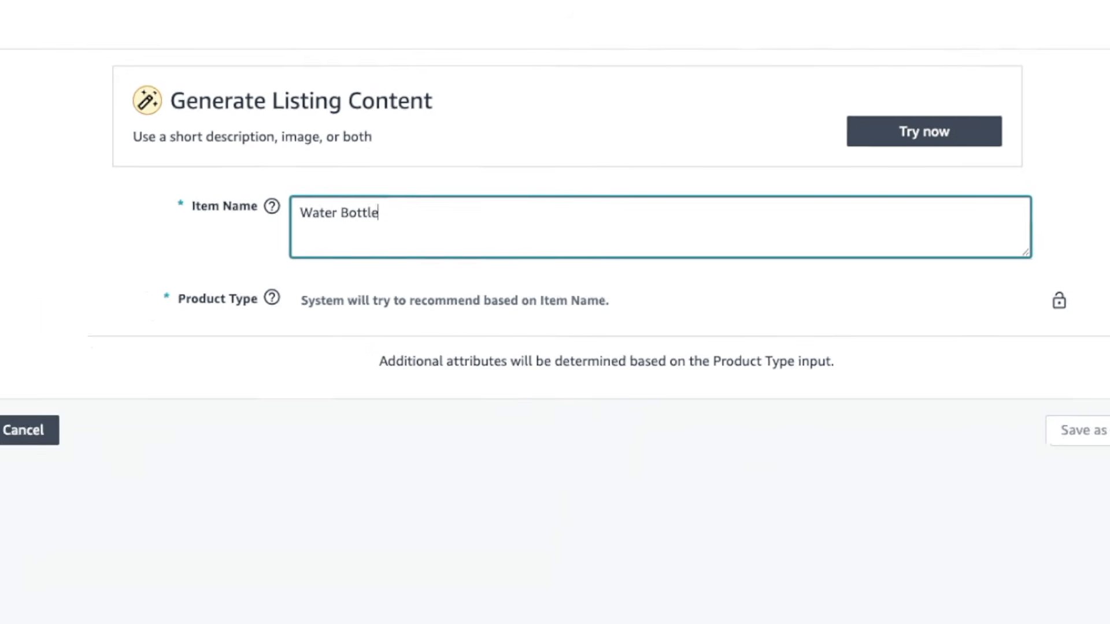
pyautogui.press('Tab')
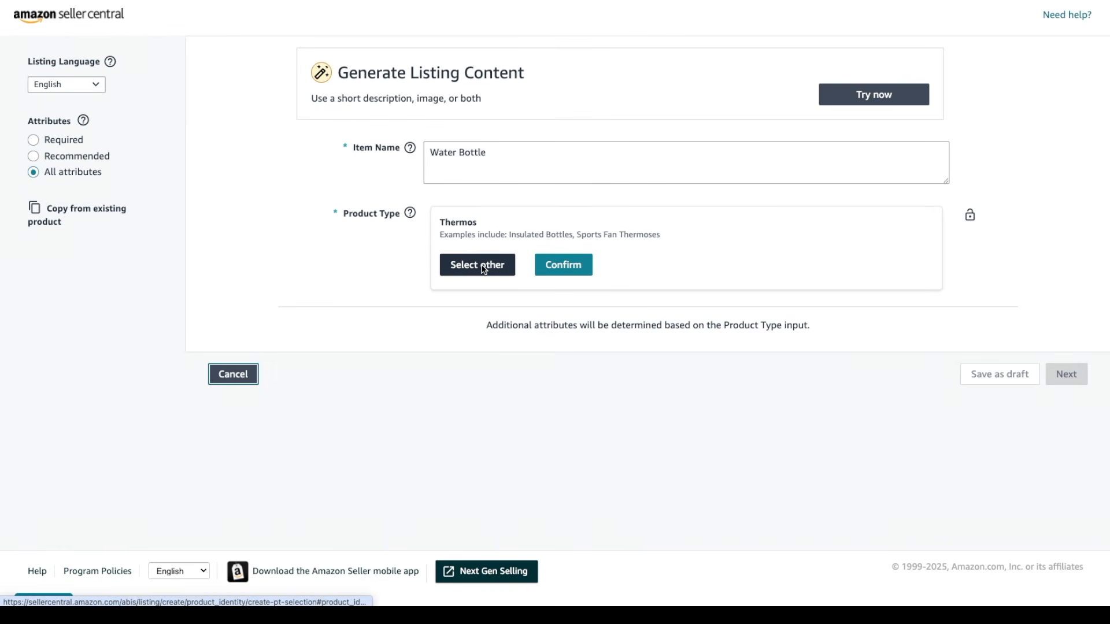
# Replace the suggested product type with BOTTLE by searching the categories for "water bottle"
pyautogui.click(484, 267)
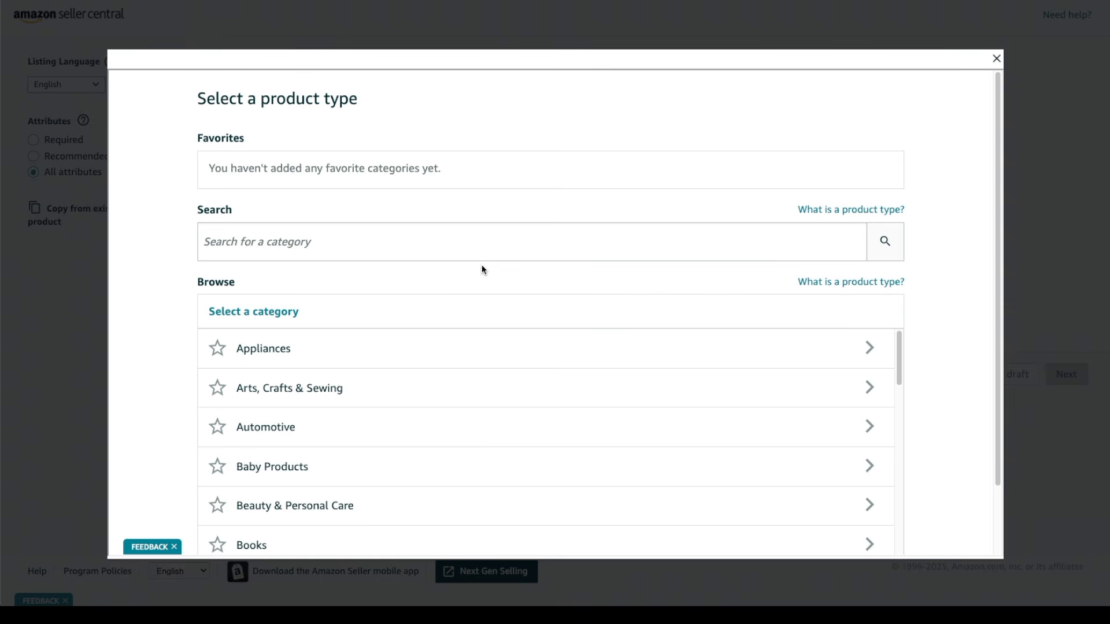
pyautogui.click(451, 247)
pyautogui.write('water bottle')
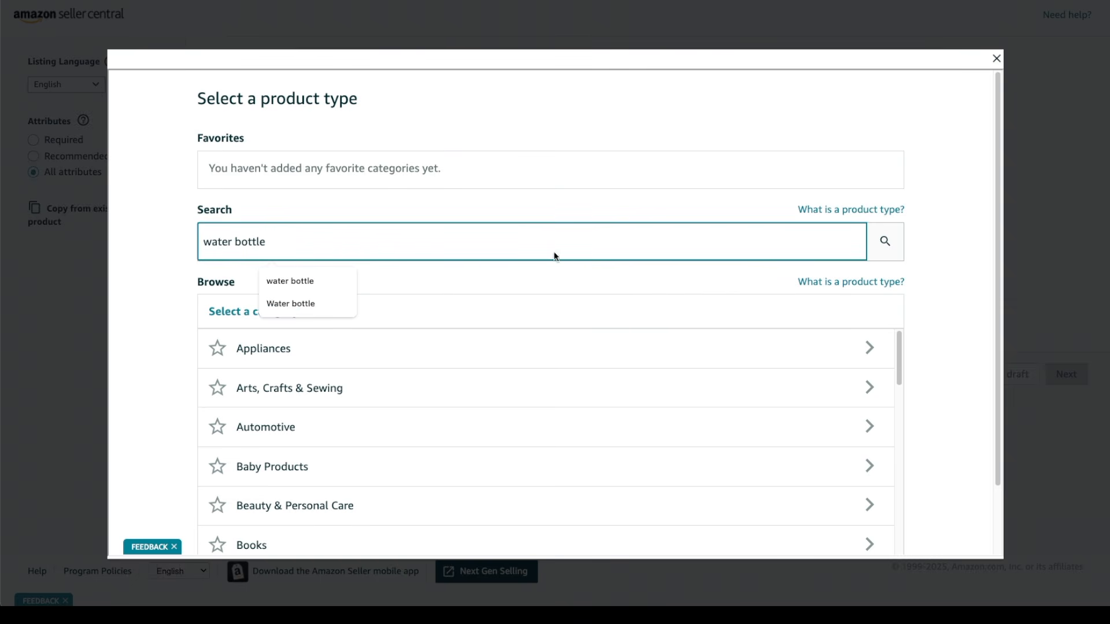
pyautogui.click(886, 242)
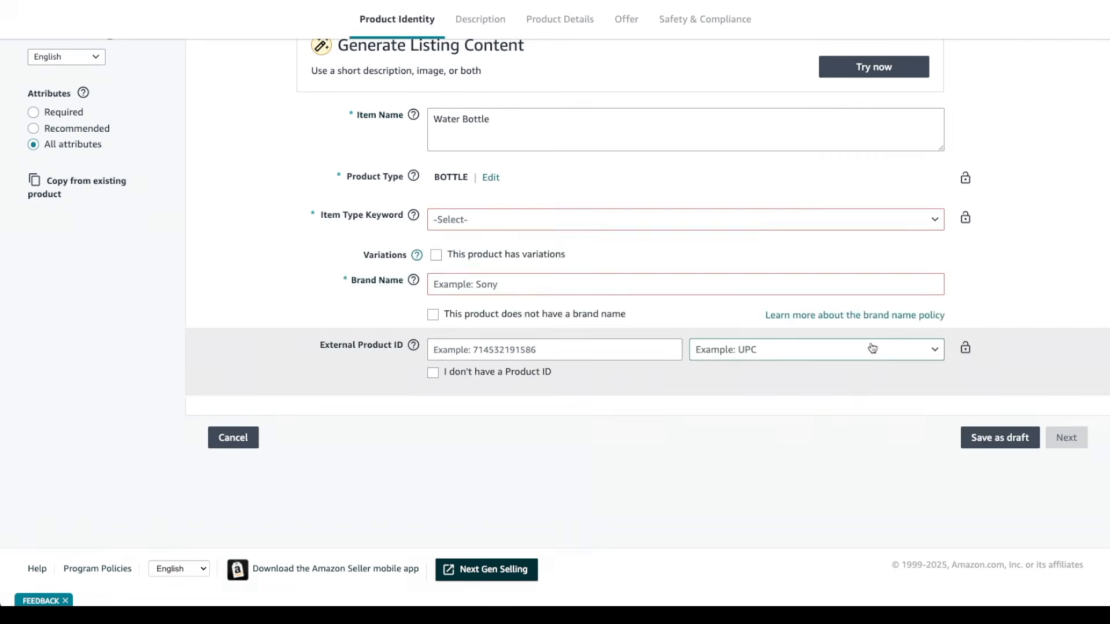
# Set the item type keyword to Sports & Outdoors > Outdoor Recreation > Cycling > Hydration > Water Bottles
pyautogui.click(679, 282)
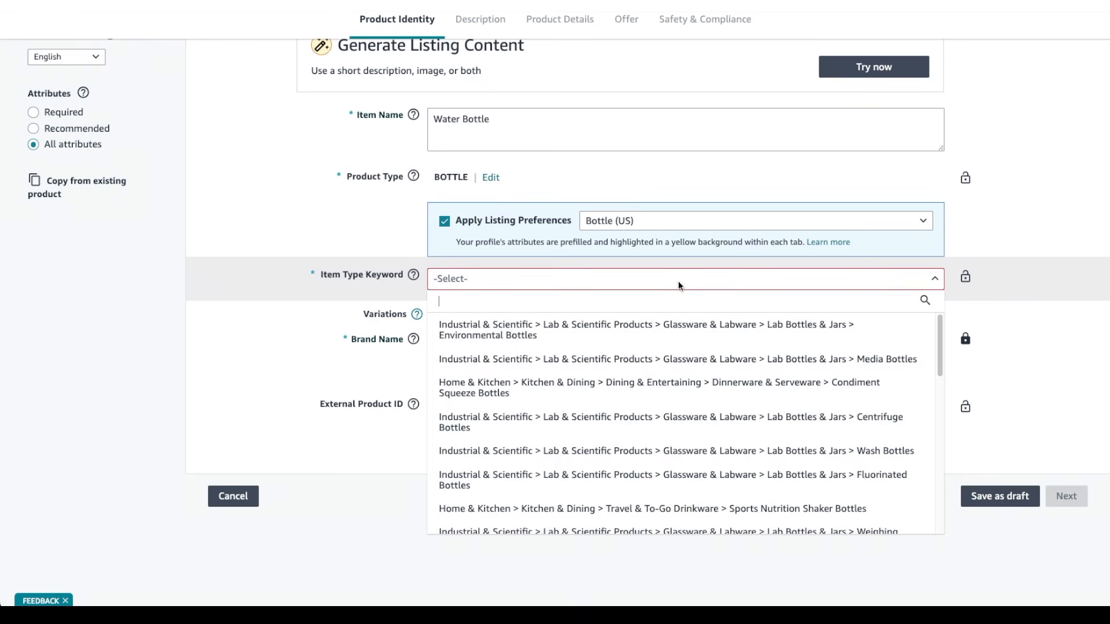
pyautogui.write('water bottle')
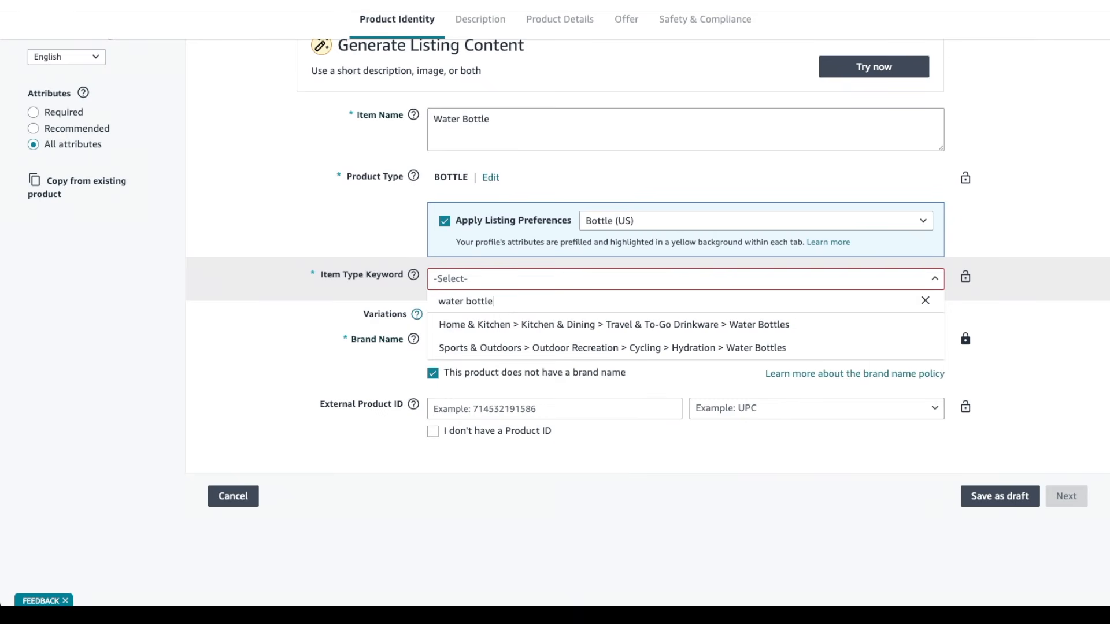
pyautogui.click(719, 347)
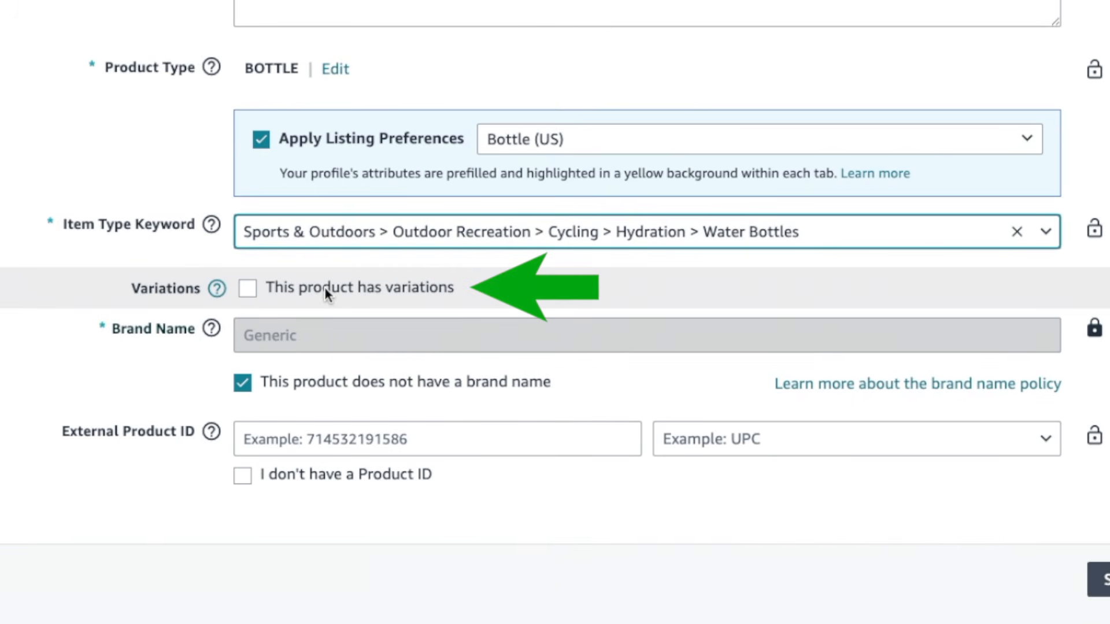
# Mark the product as having variations by Size and Color, and continue to the description
pyautogui.click(247, 288)
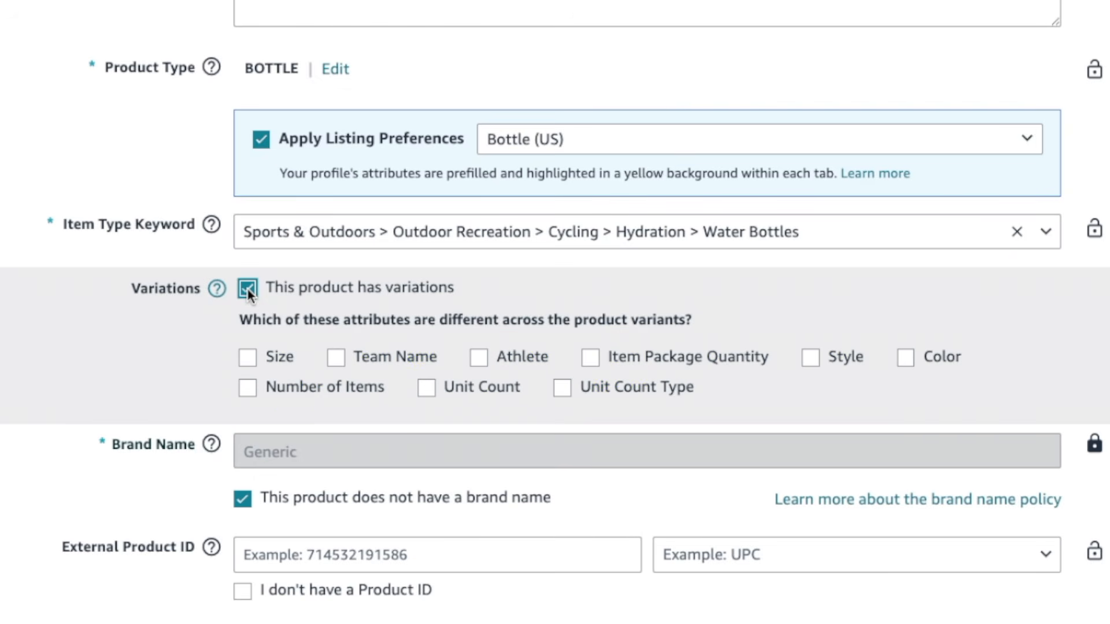
pyautogui.click(248, 358)
pyautogui.click(905, 359)
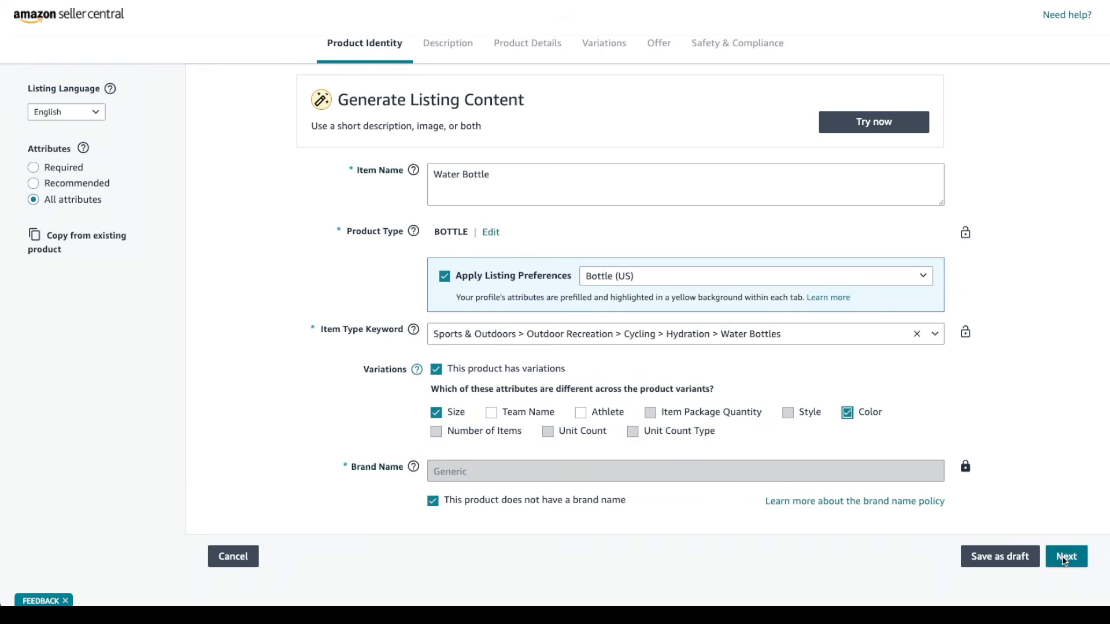
pyautogui.click(1066, 556)
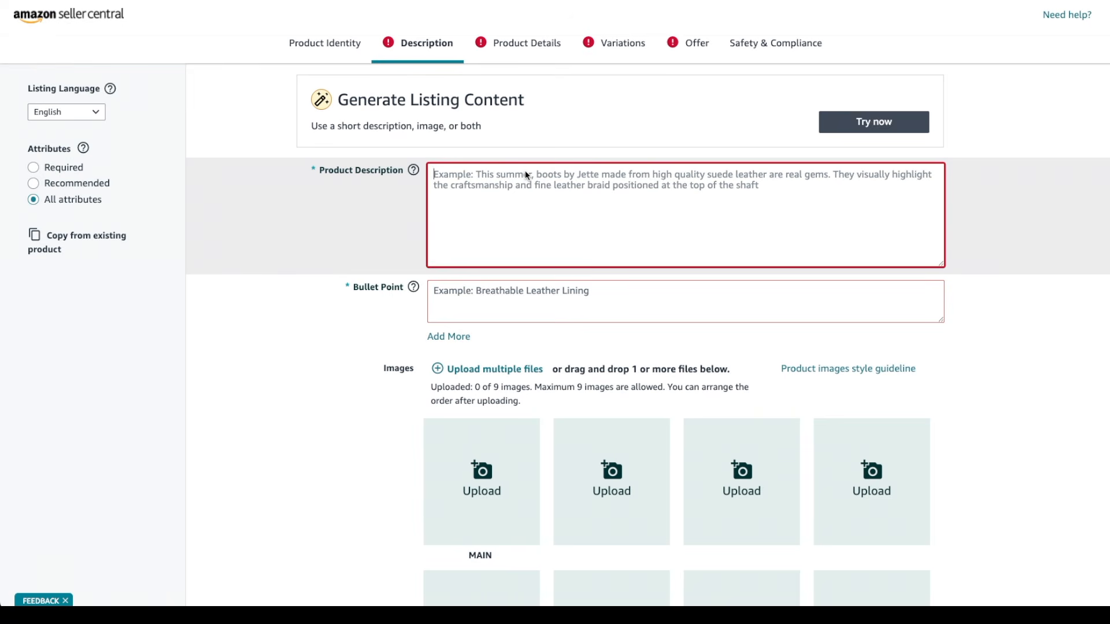
# Enter "Cool Water Bottle" as both the product description and the bullet point
pyautogui.write('Cool Water Bott')
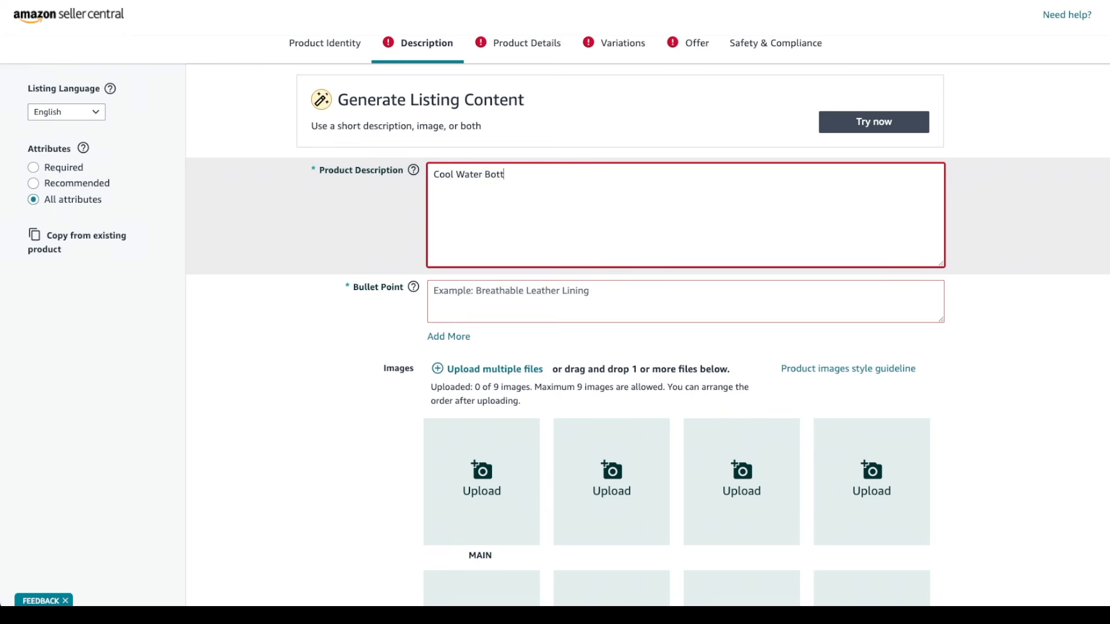
pyautogui.click(498, 288)
pyautogui.write('Cool Water Bottle')
# In the product details, set both the model number and the model name to BOTTLE
pyautogui.click(516, 43)
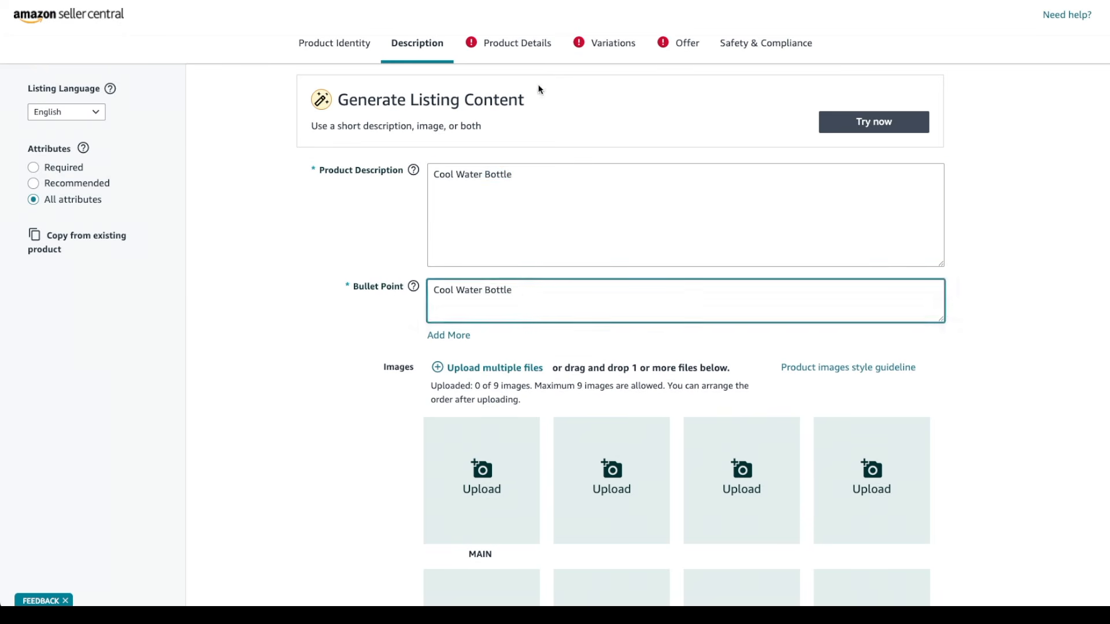
pyautogui.click(503, 133)
pyautogui.write('BOTTLE')
pyautogui.press('Tab')
pyautogui.write('BO')
pyautogui.press('Tab')
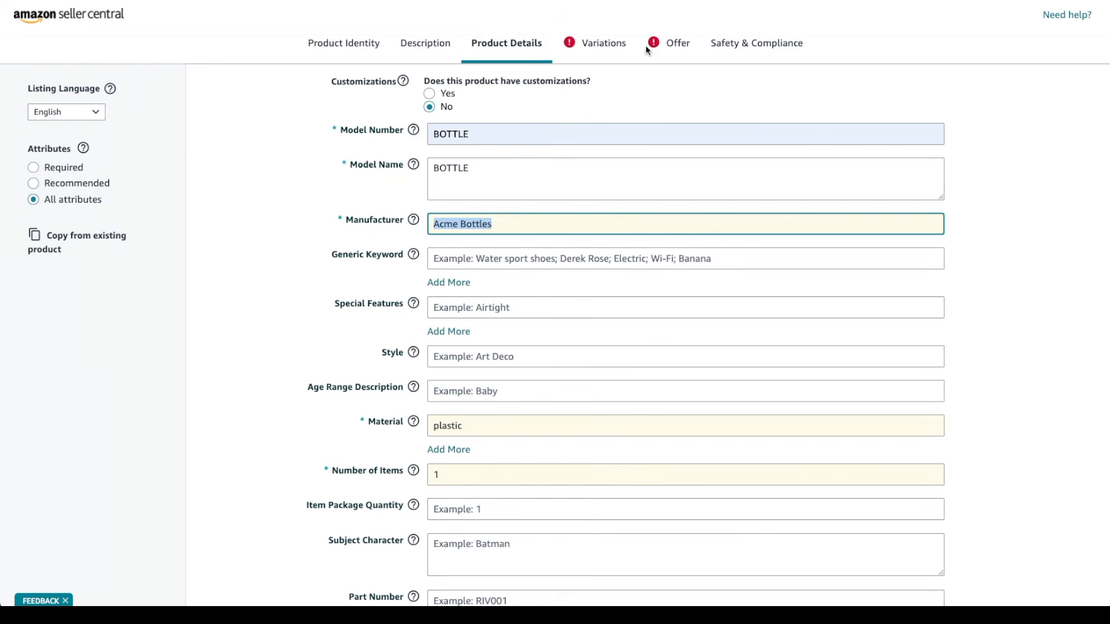
# In the offer details, enter a price of 19.99 and choose Fulfilled by Amazon as the fulfillment channel
pyautogui.click(679, 44)
pyautogui.click(509, 415)
pyautogui.write('19.99')
pyautogui.click(1083, 139)
pyautogui.scroll(-8, 1081, 243)
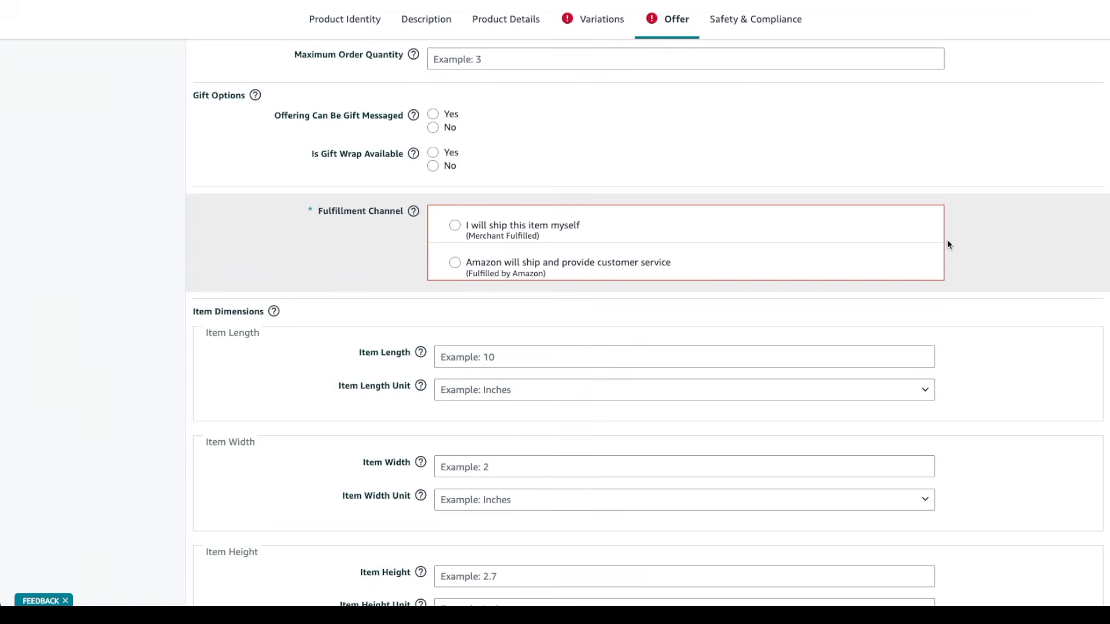
pyautogui.click(454, 263)
# Set the package weight to .5 pounds
pyautogui.scroll(-15, 555, 324)
pyautogui.click(543, 325)
pyautogui.write('.5')
pyautogui.click(505, 357)
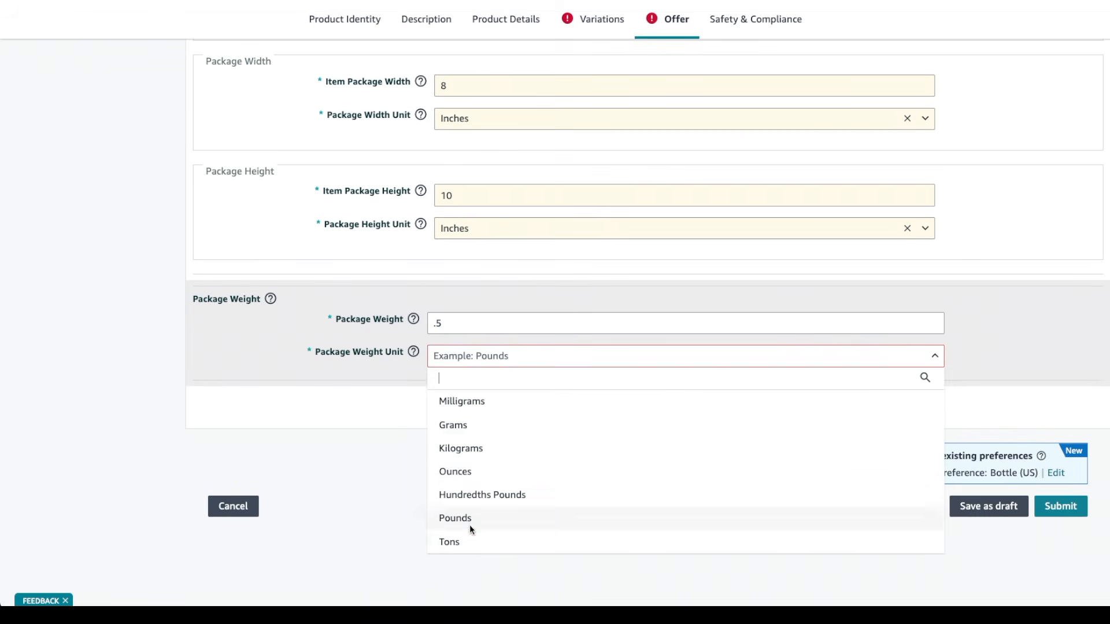
pyautogui.click(470, 518)
# Add Black and Red as the color options for the product's variations
pyautogui.click(602, 21)
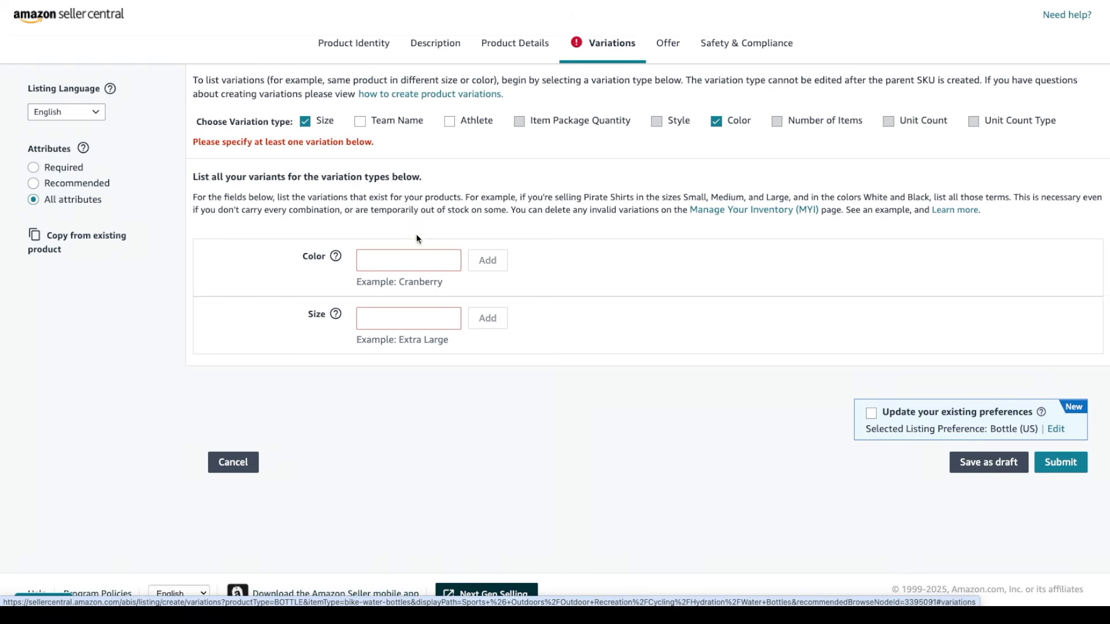
pyautogui.click(397, 258)
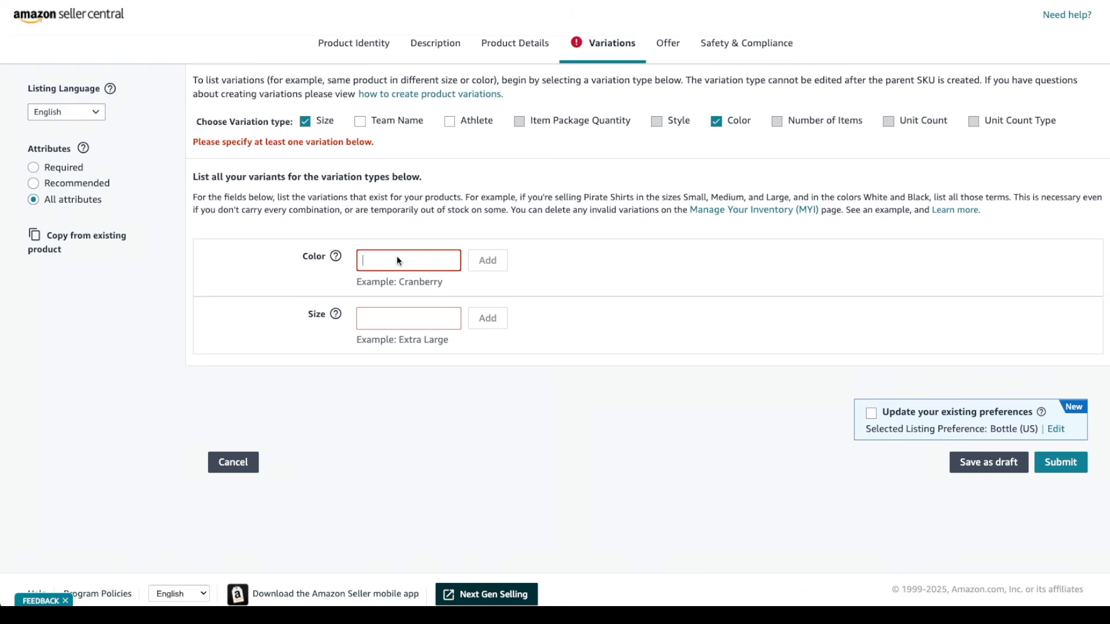
pyautogui.write('Black')
pyautogui.click(487, 260)
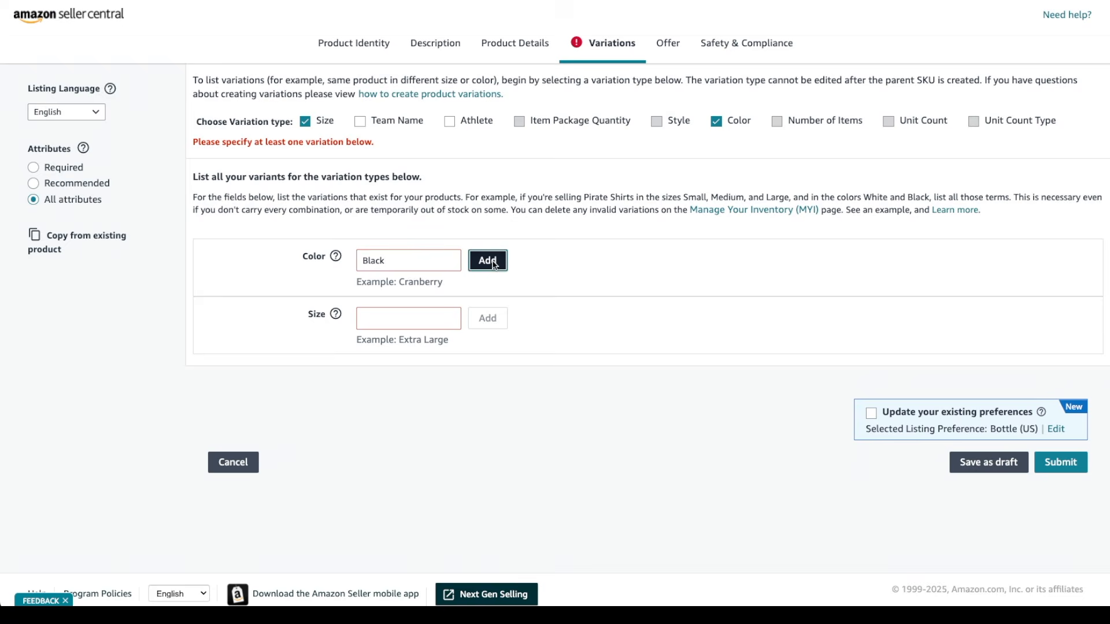
pyautogui.click(382, 248)
pyautogui.write('Red')
pyautogui.click(491, 252)
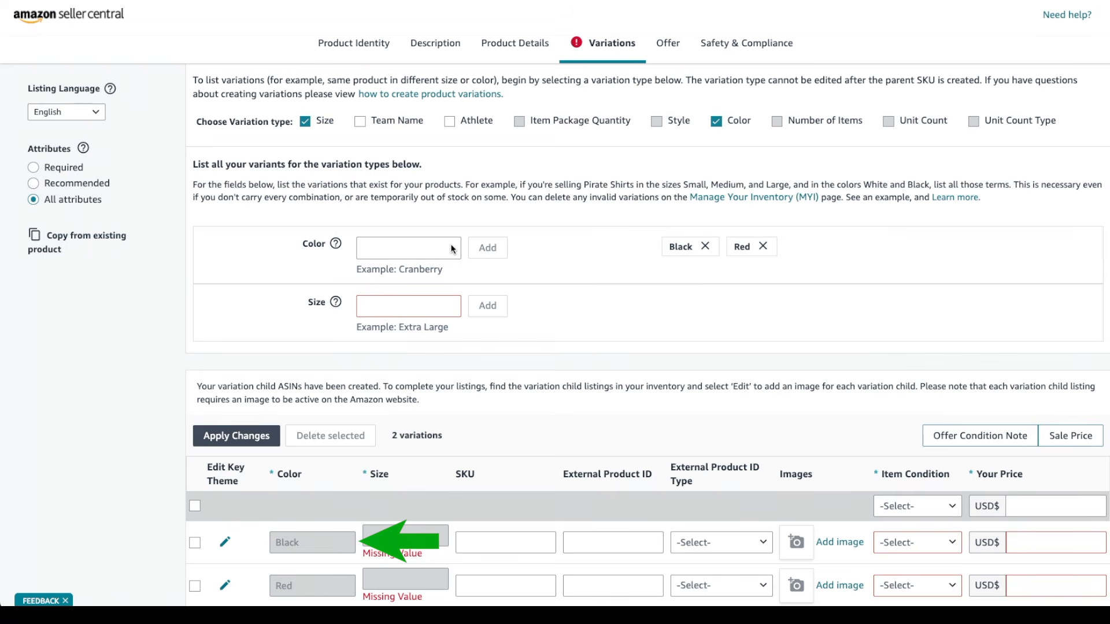
pyautogui.click(390, 313)
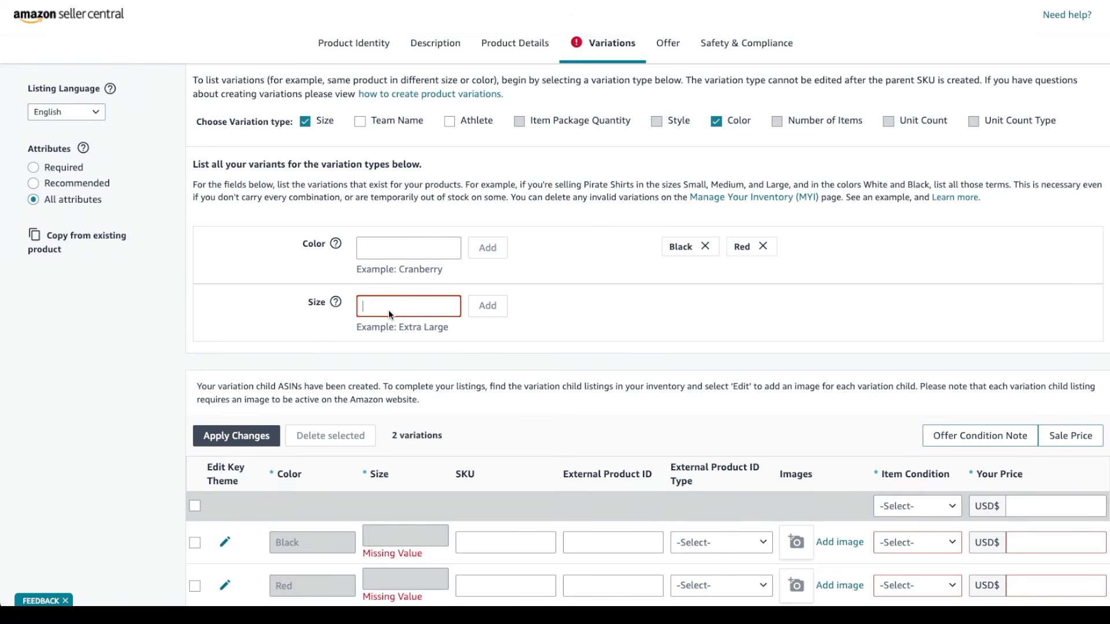
pyautogui.write('Large')
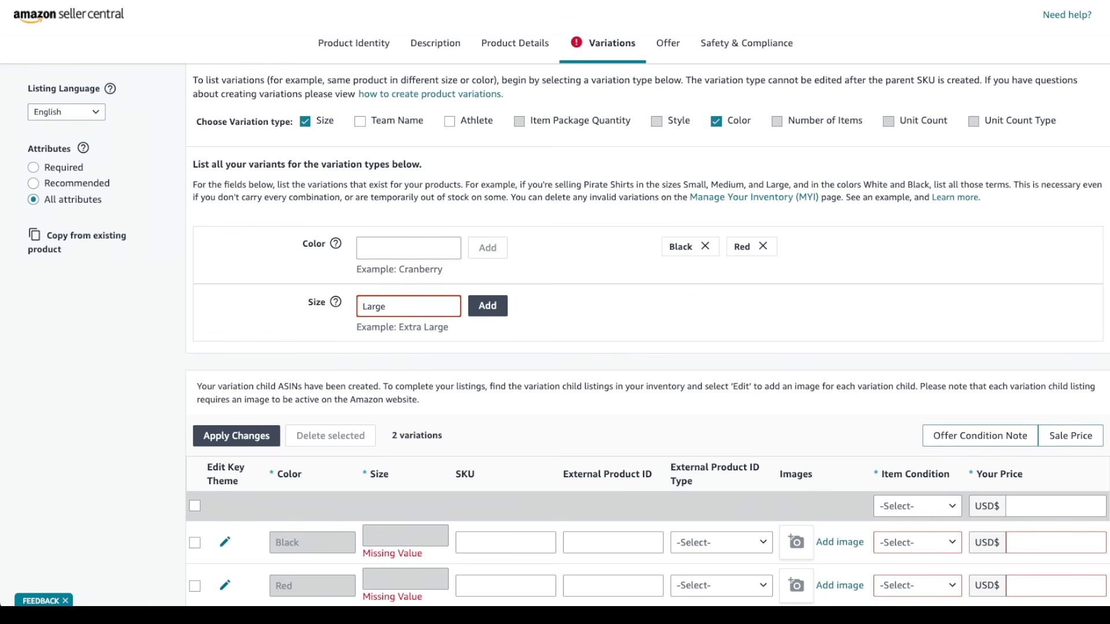
pyautogui.press('BackSpace')
pyautogui.press('BackSpace')
pyautogui.write('Sma')
pyautogui.press('BackSpace')
pyautogui.press('BackSpace')
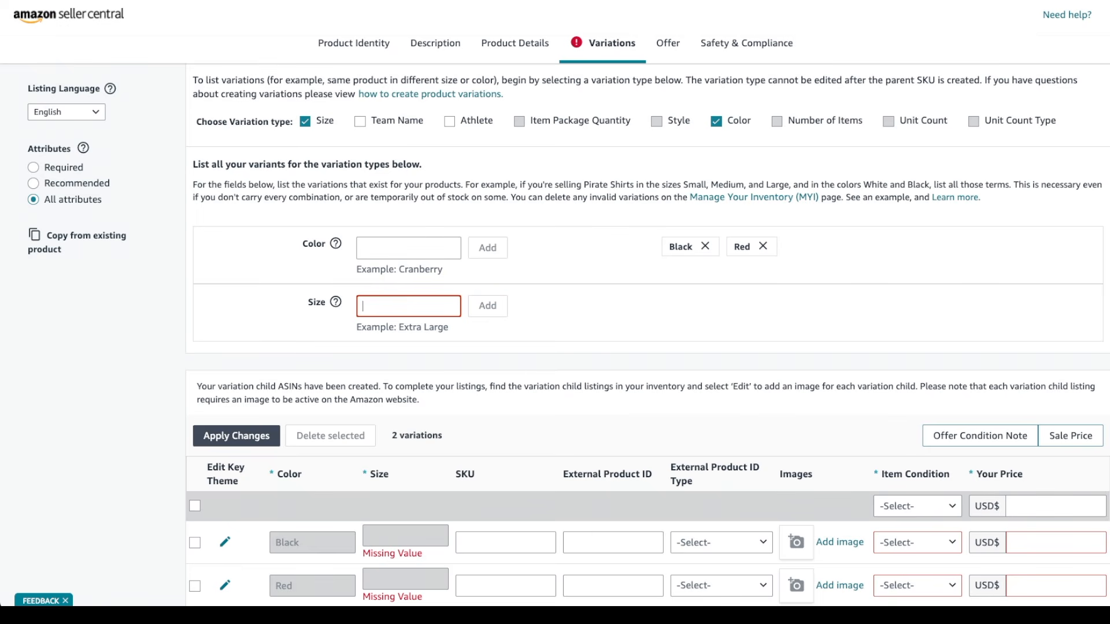
# Add 16oz and 32oz as the size options for the product's variations
pyautogui.write('16')
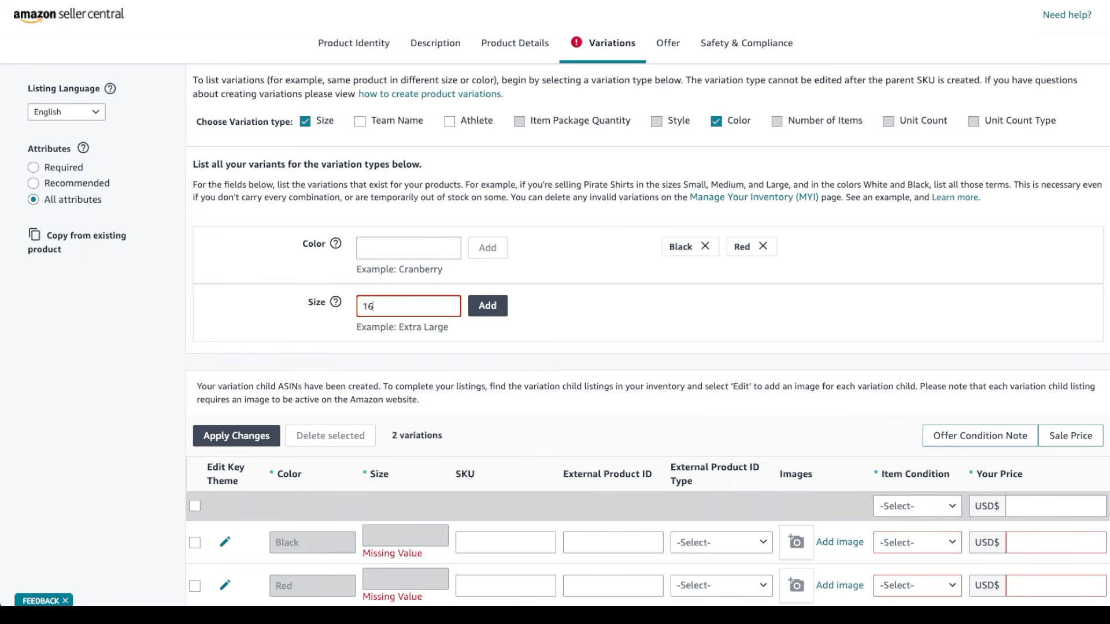
pyautogui.write('oz')
pyautogui.click(487, 305)
pyautogui.click(433, 314)
pyautogui.write('32oz')
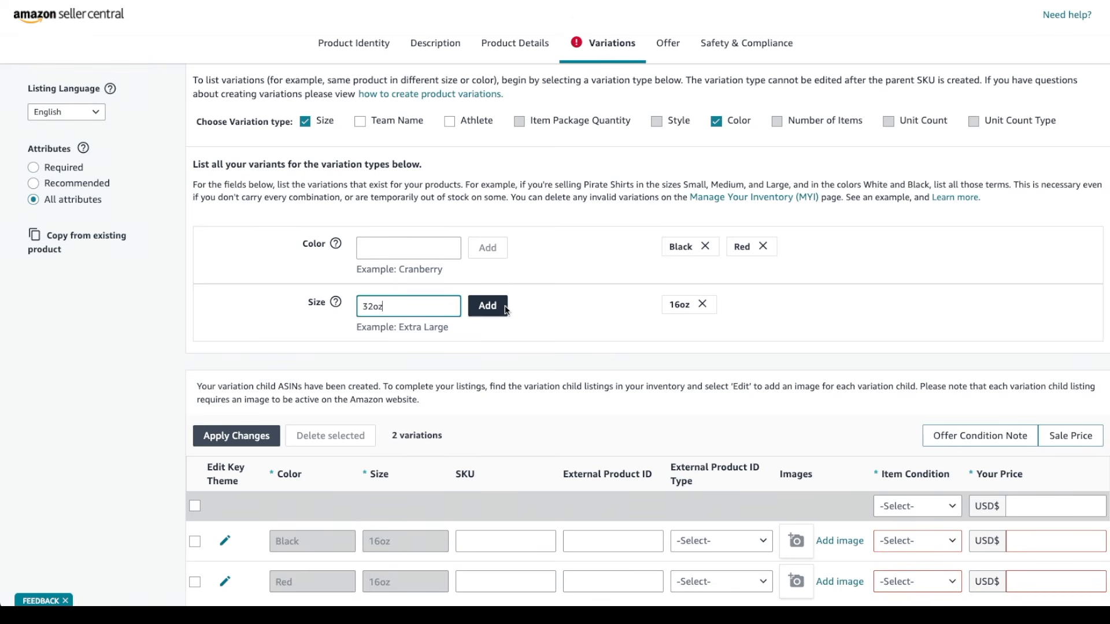
pyautogui.click(488, 305)
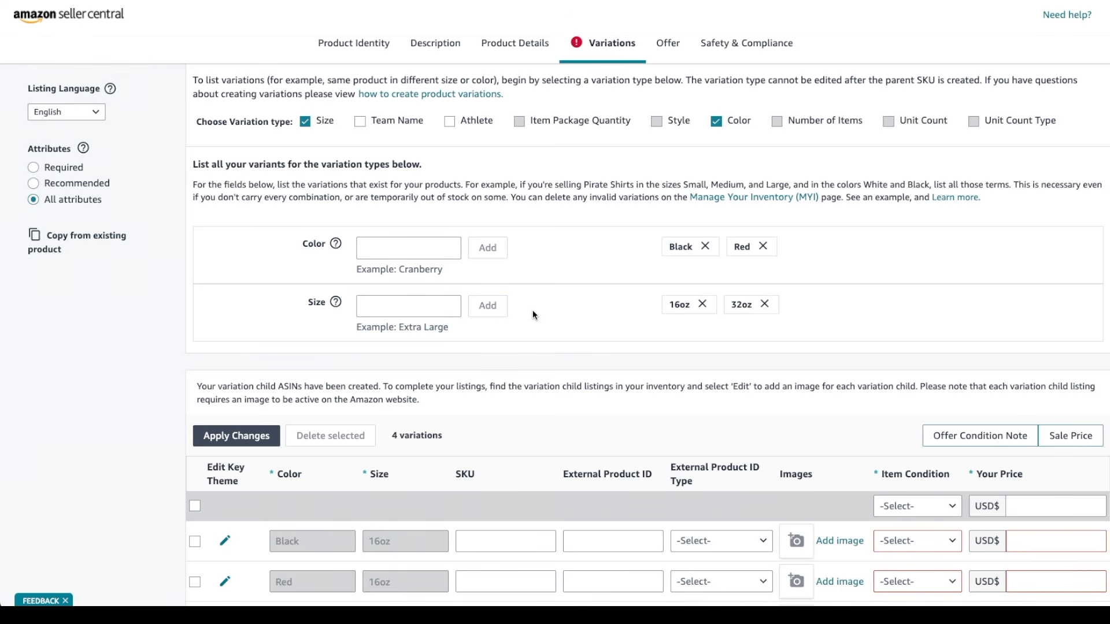
# Check the available external product ID types for the black 16oz variation without choosing one
pyautogui.scroll(-3, 532, 309)
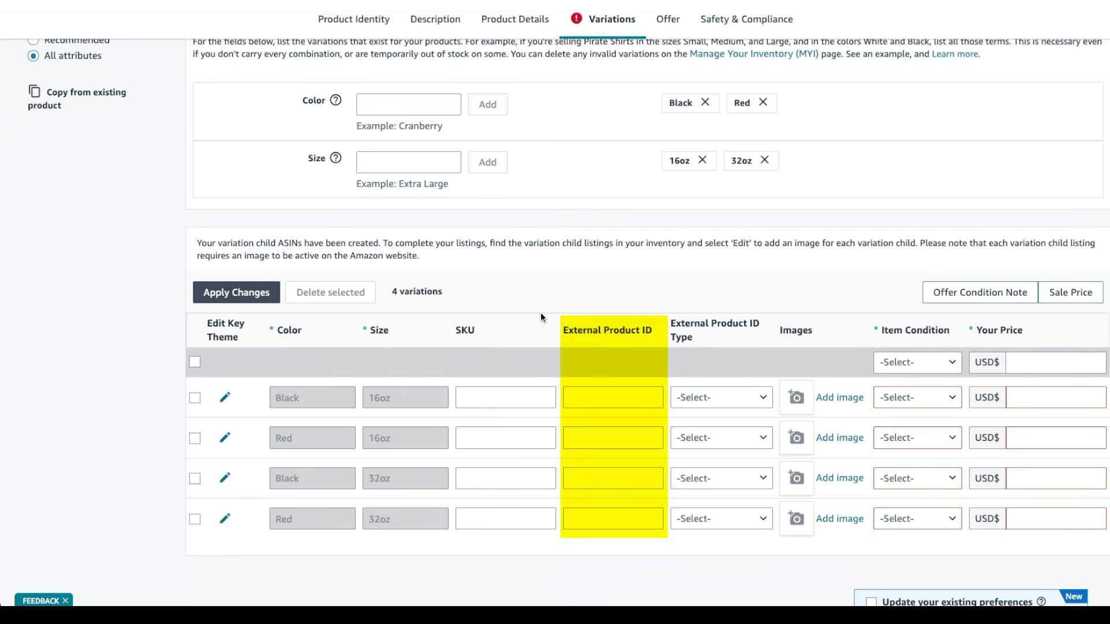
pyautogui.click(764, 398)
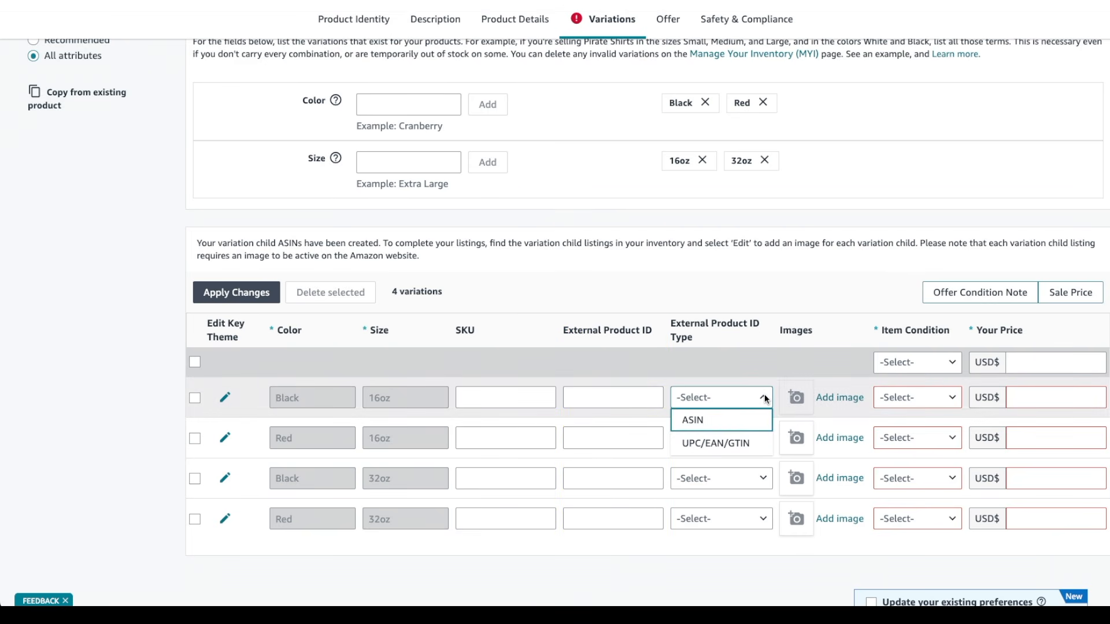
pyautogui.click(758, 366)
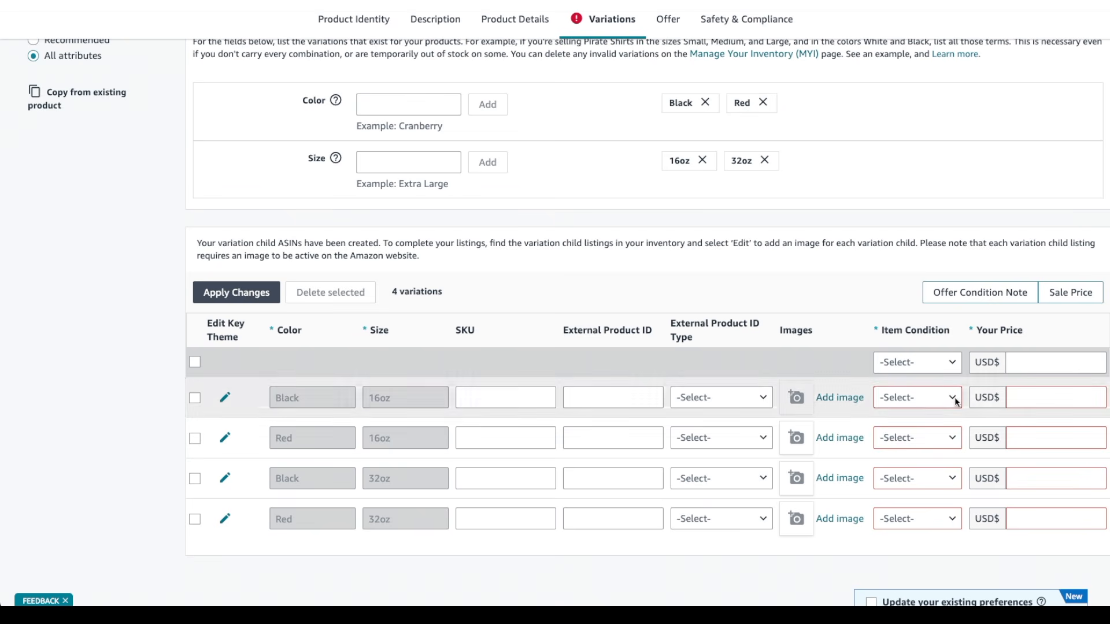
# Set the item condition of all four color and size variations to New
pyautogui.click(954, 398)
pyautogui.click(936, 419)
pyautogui.click(931, 437)
pyautogui.click(921, 456)
pyautogui.click(924, 362)
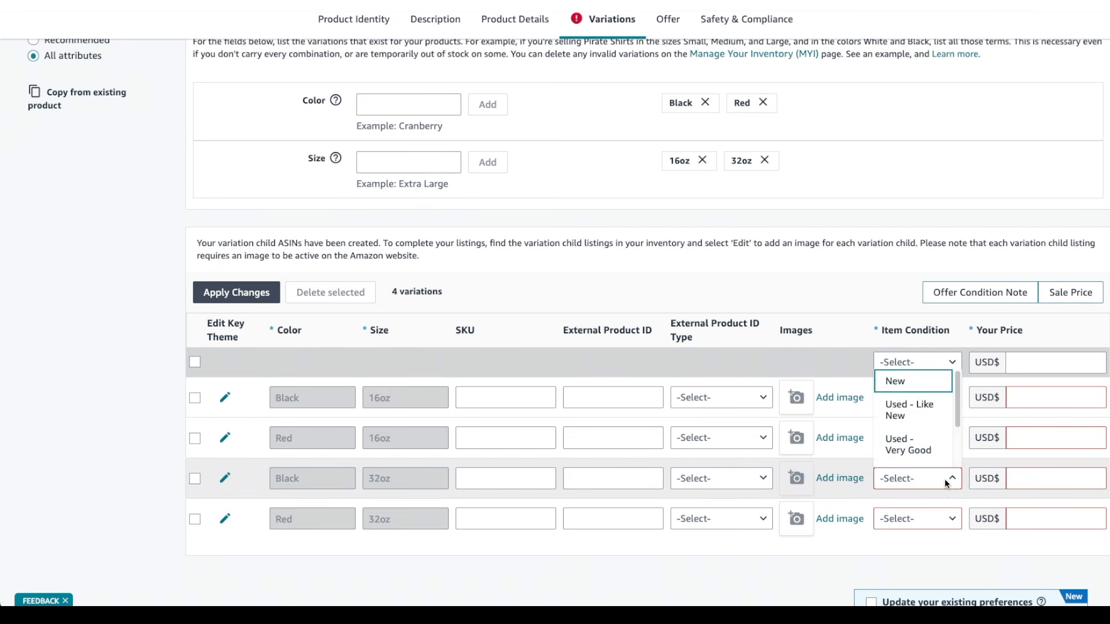
pyautogui.click(916, 380)
# Set the price of each of the four variations to 19.99 USD
pyautogui.click(1012, 398)
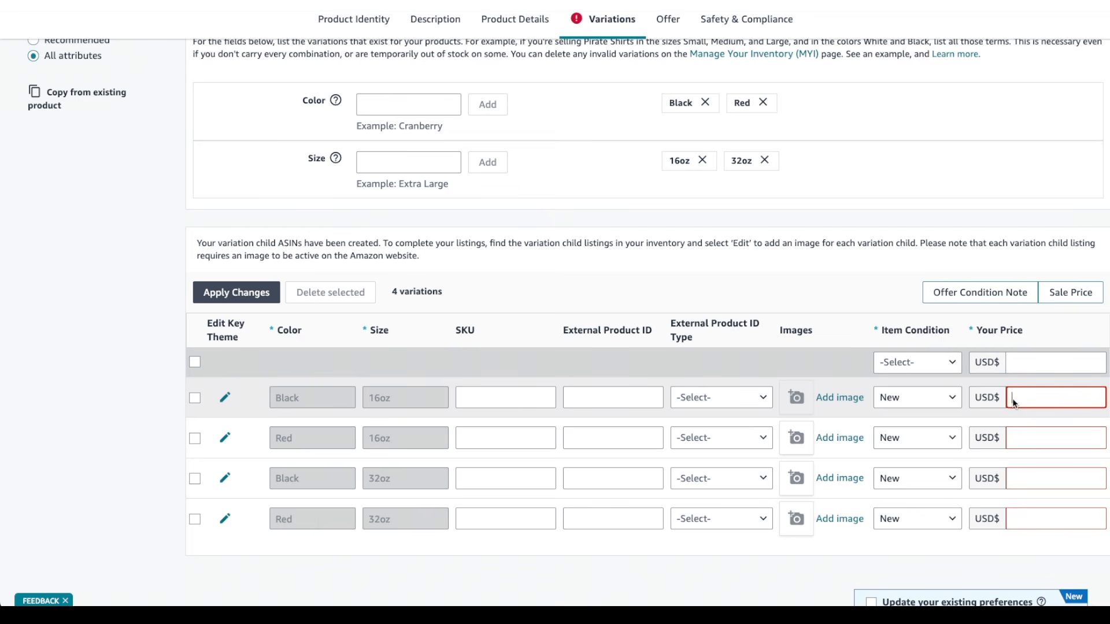
pyautogui.write('19.99')
pyautogui.click(1038, 441)
pyautogui.write('19.99')
pyautogui.click(1050, 480)
pyautogui.write('19.99')
pyautogui.click(1040, 518)
pyautogui.write('19.99')
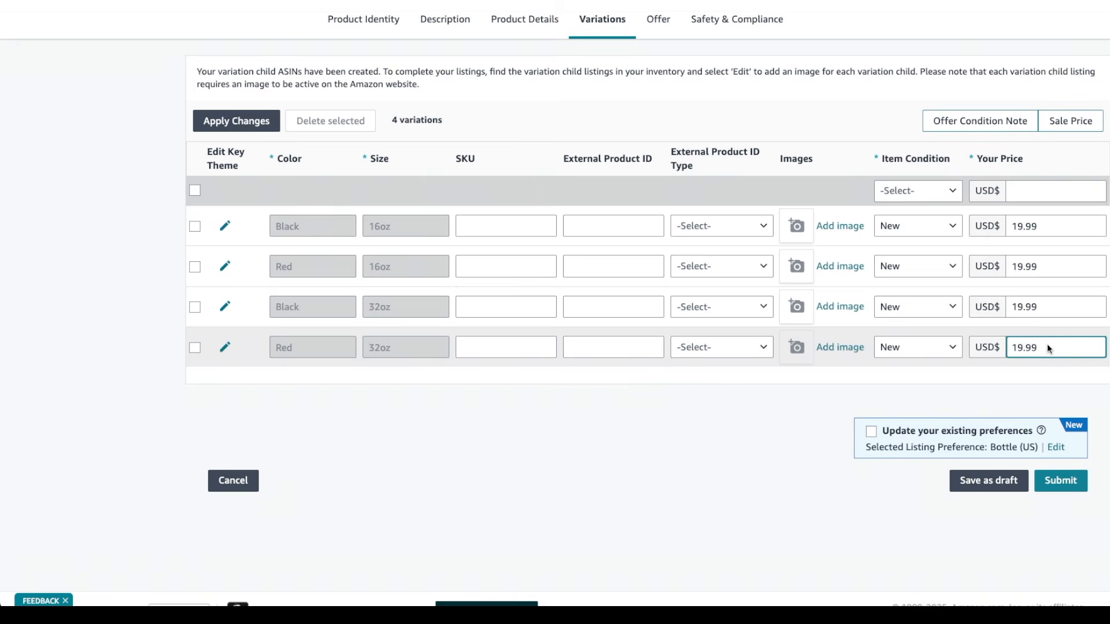
# Upload a main image for each of the four color and size variations and add it to the listing
pyautogui.click(848, 227)
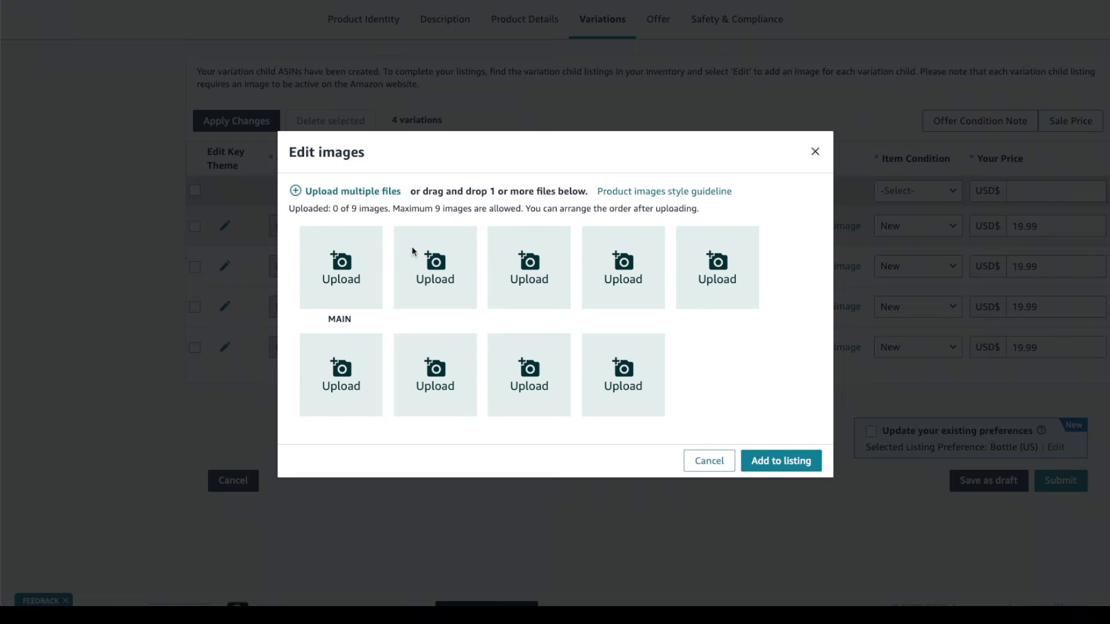
pyautogui.click(345, 260)
pyautogui.click(451, 110)
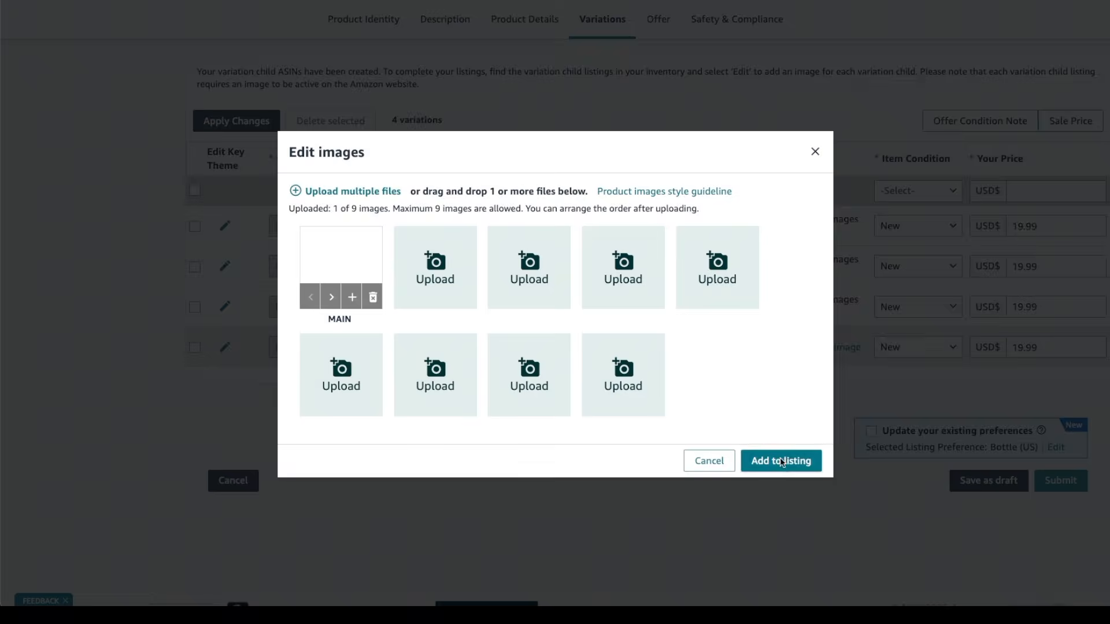
pyautogui.click(781, 460)
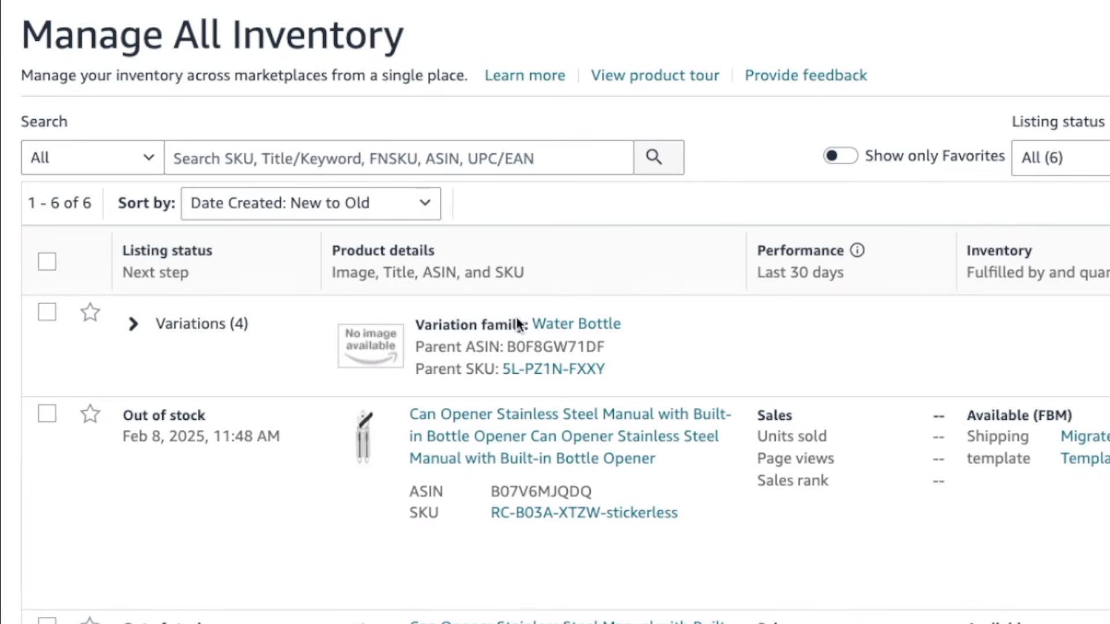
# Expand the Water Bottle variation family in the inventory and open the Red, 32oz variation's listing for editing
pyautogui.click(132, 325)
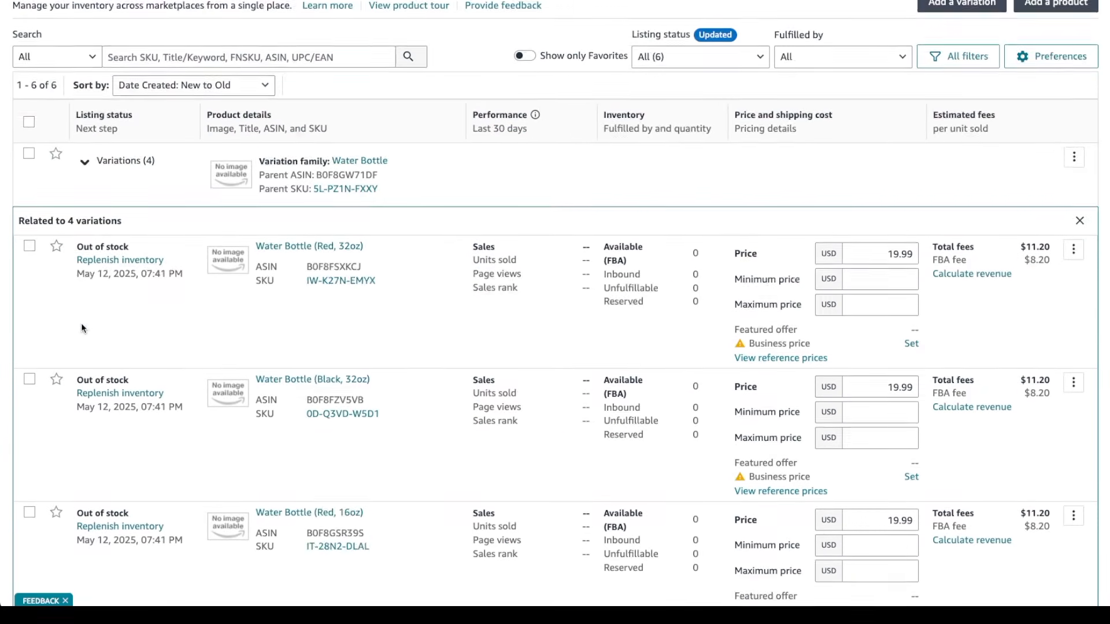
pyautogui.scroll(-3, 81, 329)
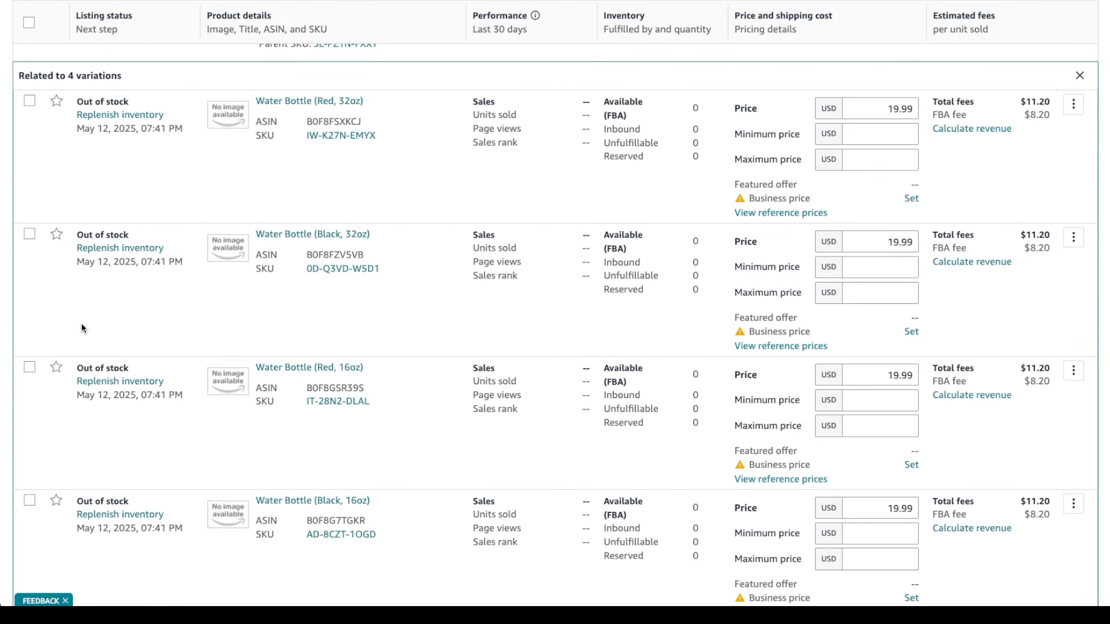
pyautogui.click(881, 116)
pyautogui.click(1073, 105)
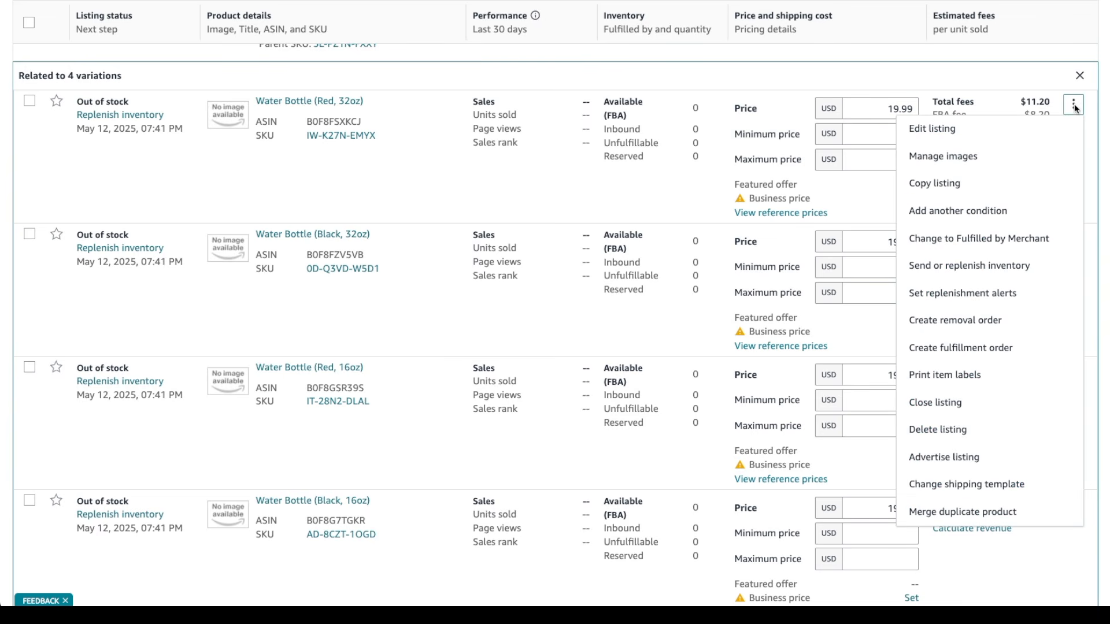
pyautogui.click(988, 132)
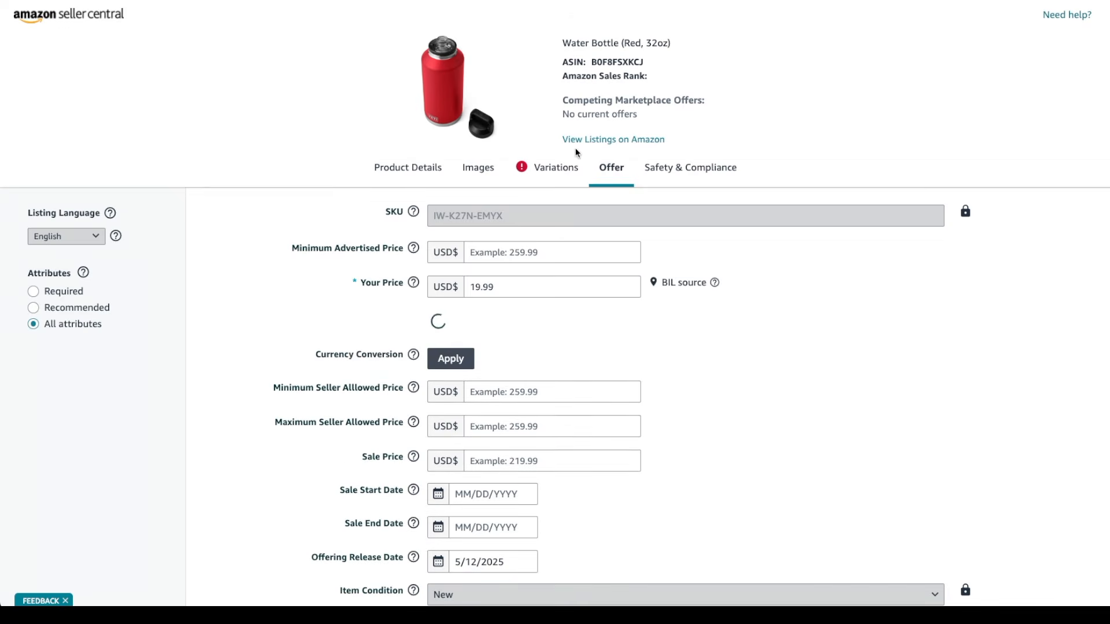
# Review the item name, product description and bullet point in the Red, 32oz variation's product details without editing them
pyautogui.click(423, 170)
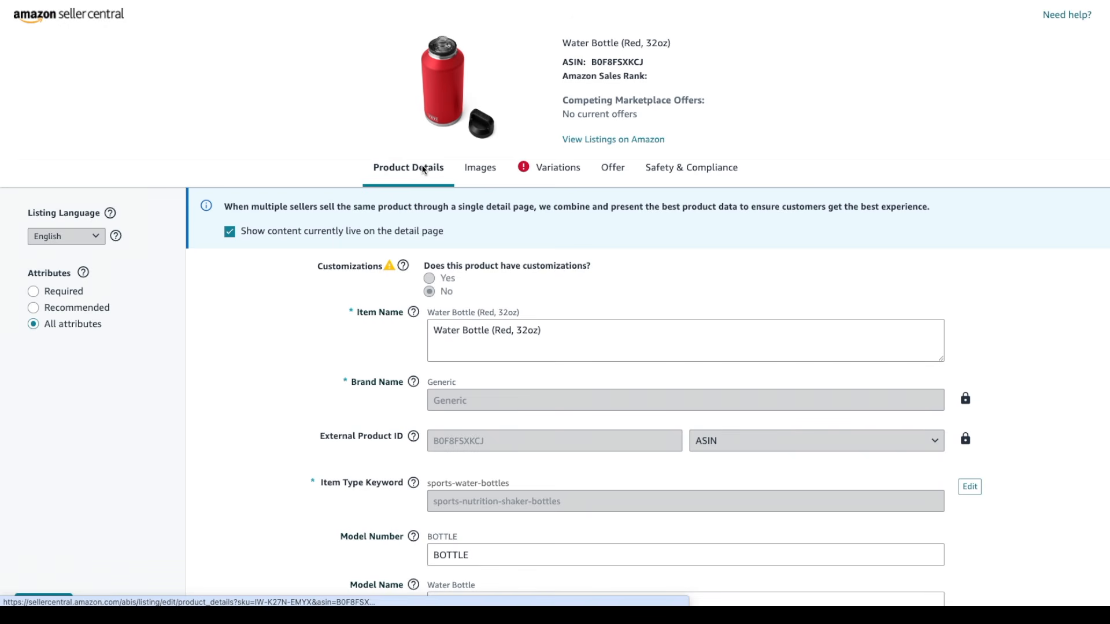
pyautogui.scroll(-4, 423, 170)
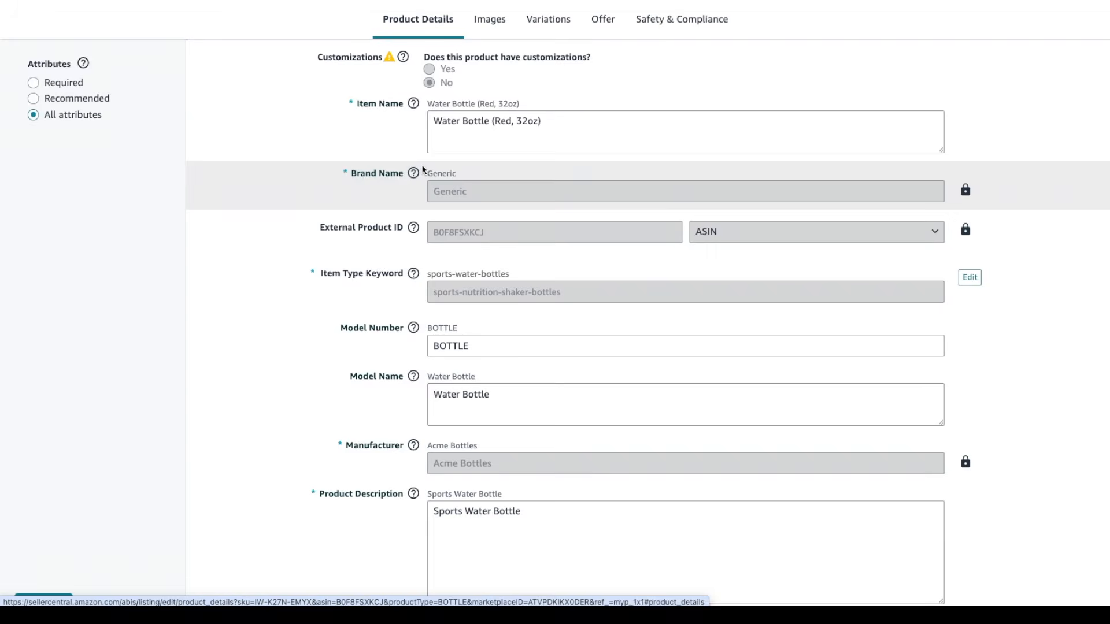
pyautogui.click(579, 127)
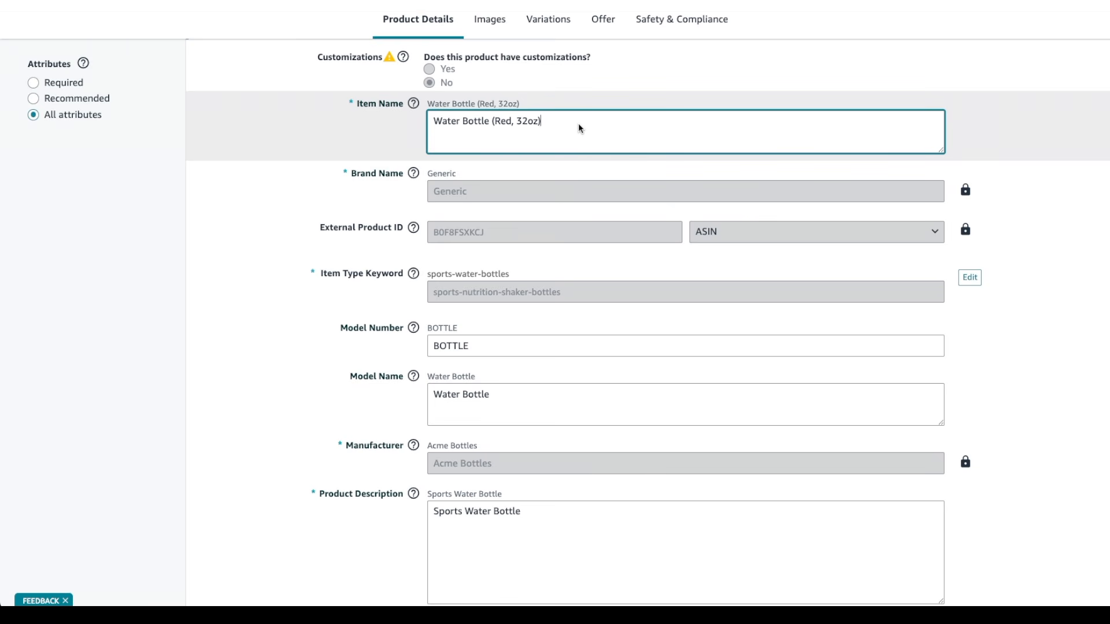
pyautogui.scroll(-4, 578, 124)
pyautogui.click(548, 276)
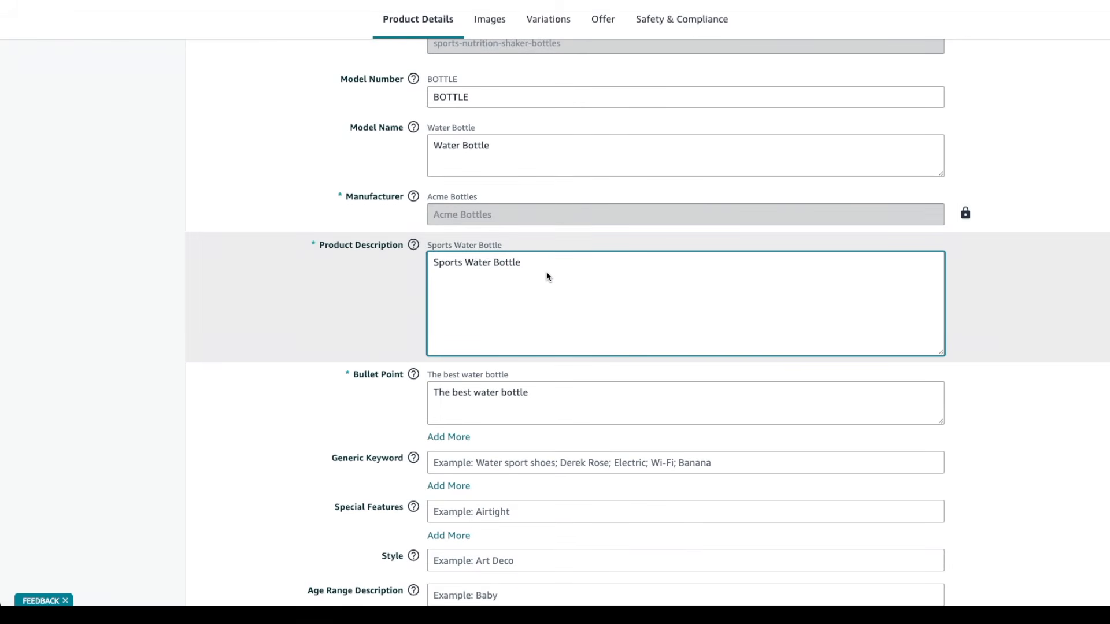
pyautogui.click(560, 408)
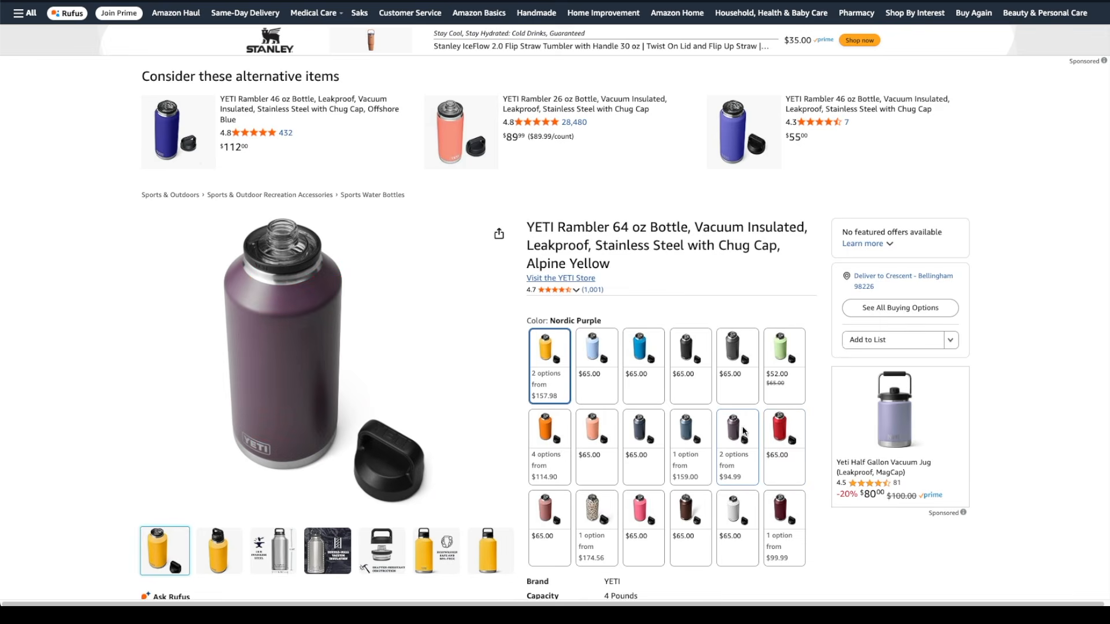
# Compare several color options on the YETI Rambler 64 oz product page, including Low Country Peach and Big Wave Blue
pyautogui.click(606, 436)
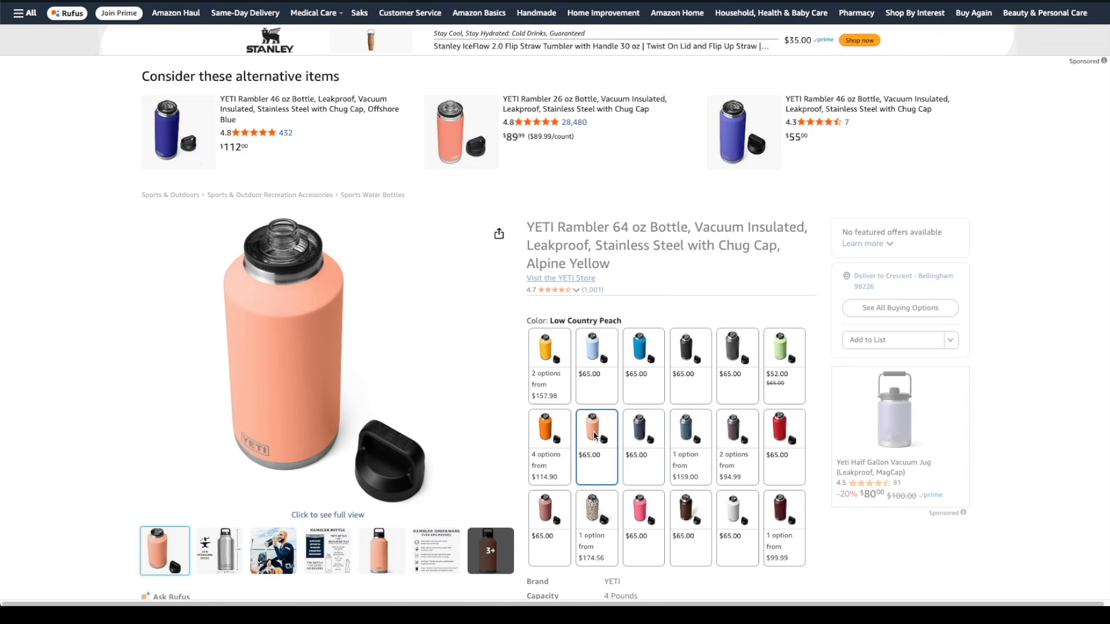
pyautogui.click(585, 355)
pyautogui.click(642, 350)
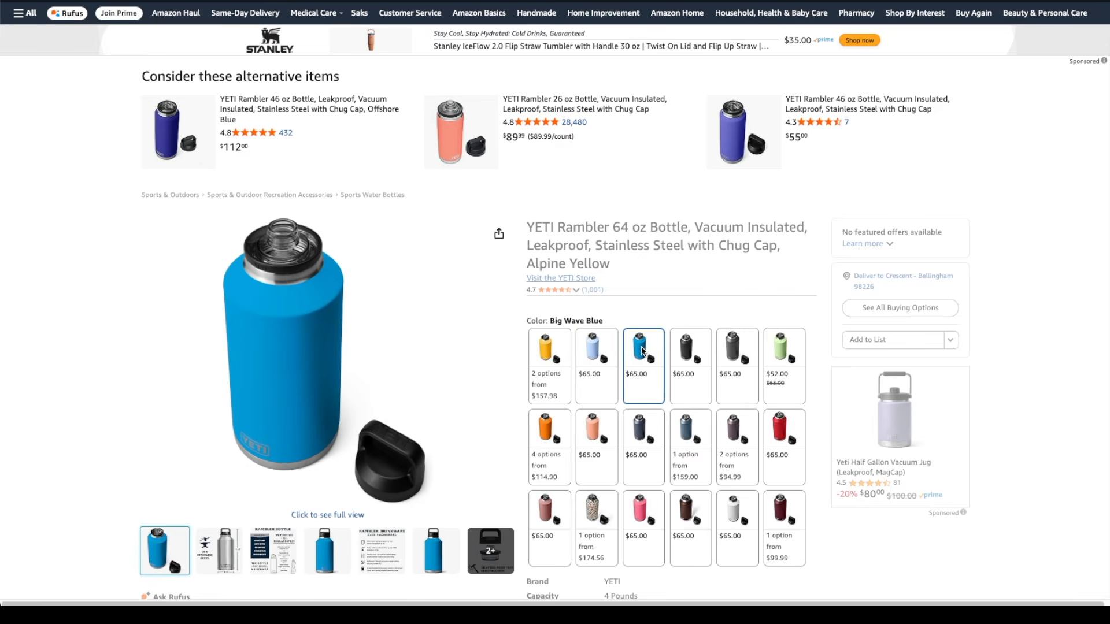
pyautogui.click(683, 345)
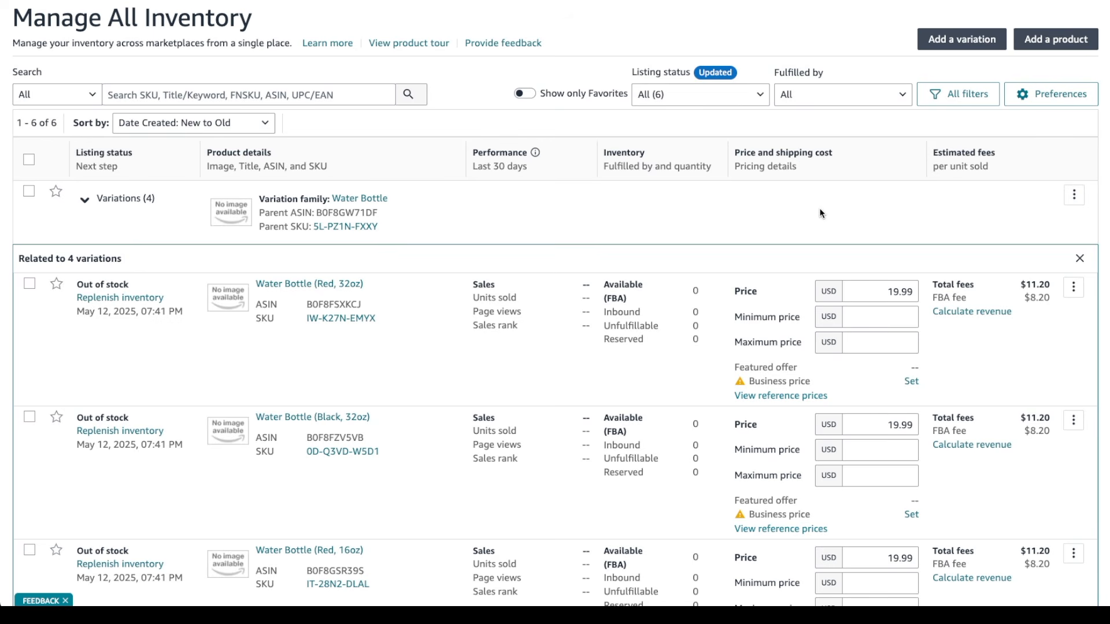
# Open the Water Bottle parent listing for editing and add Yellow as a new color option to its variations
pyautogui.click(1076, 195)
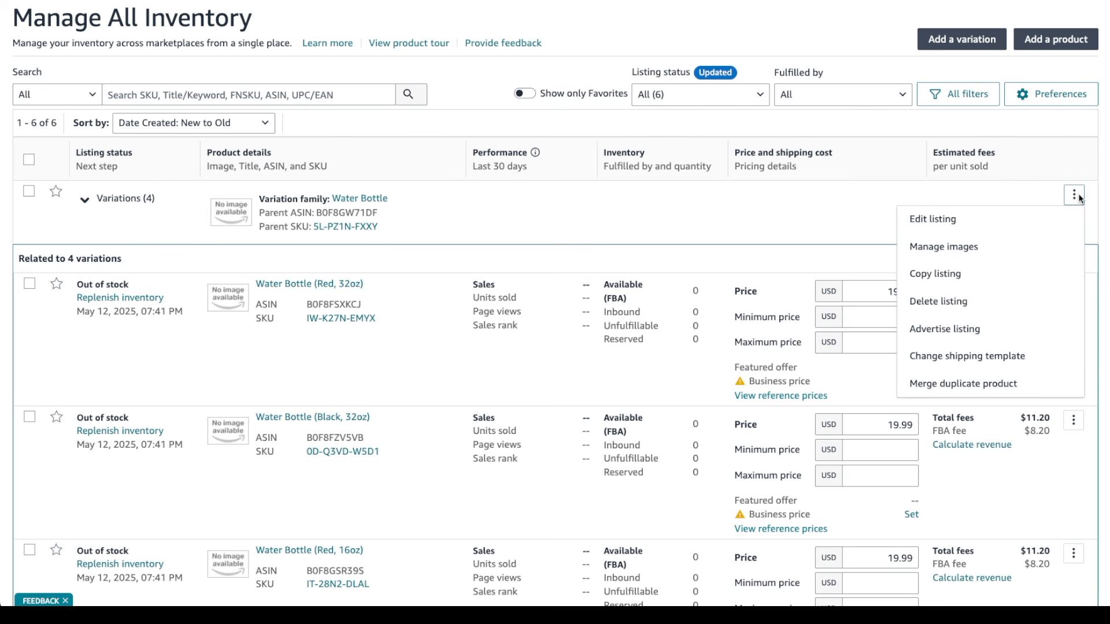
pyautogui.click(964, 222)
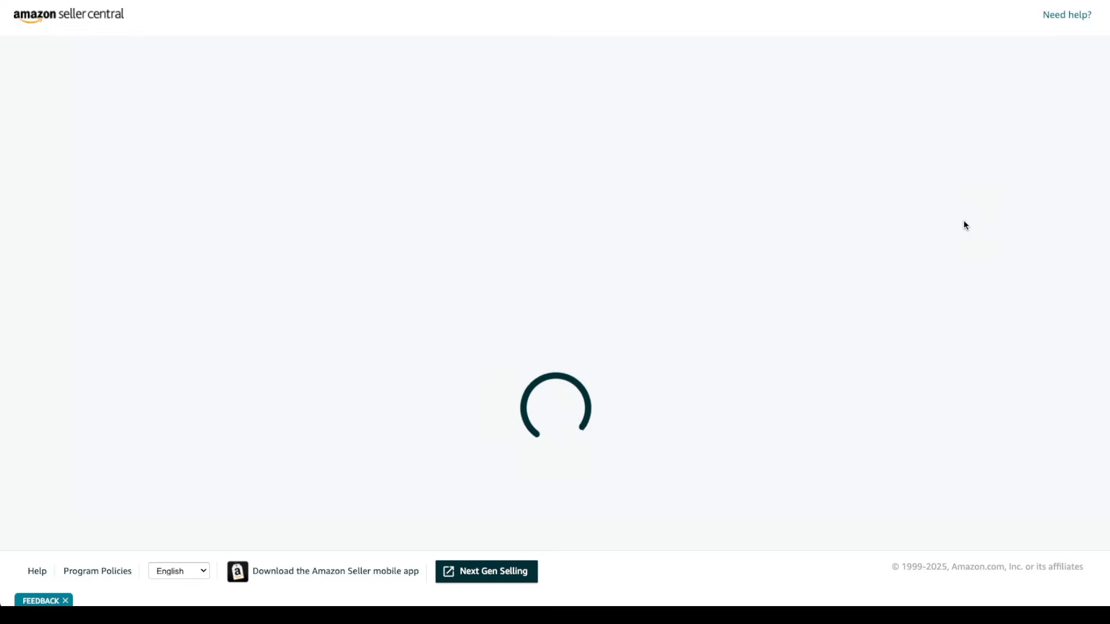
pyautogui.click(550, 168)
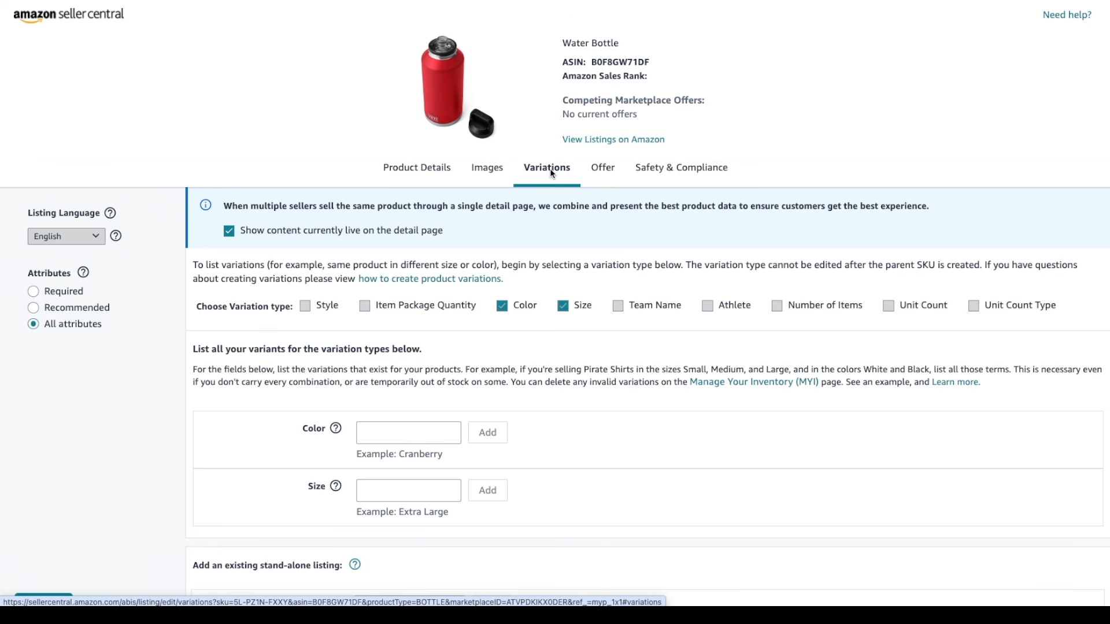
pyautogui.scroll(-6, 550, 168)
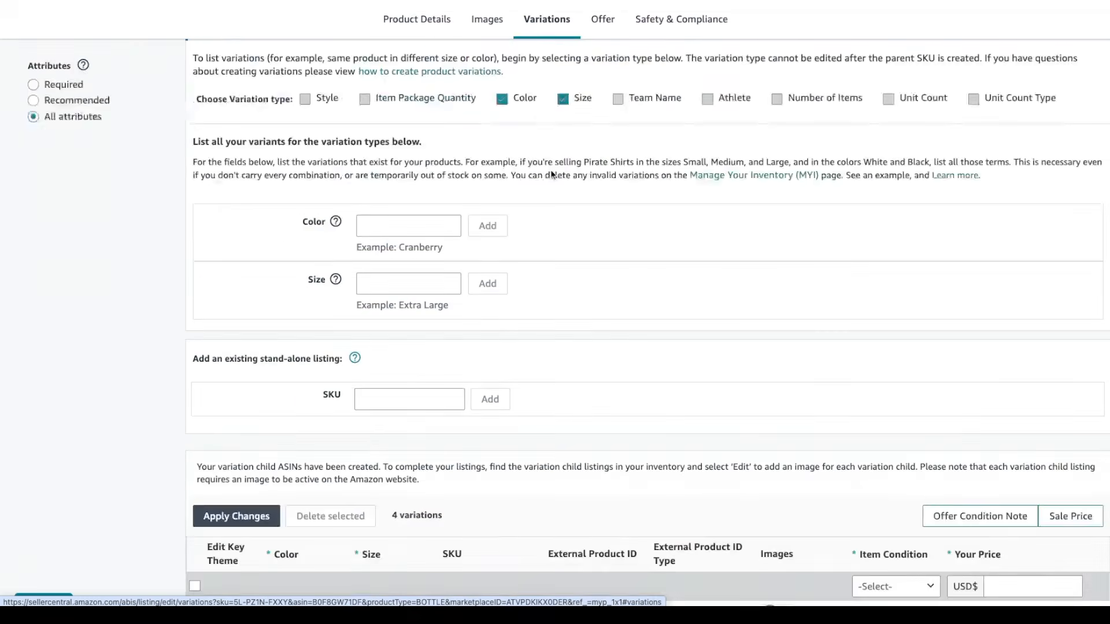
pyautogui.click(432, 65)
pyautogui.write('Yellow')
pyautogui.click(496, 62)
# Add 16oz, 32oz and 64oz as sizes for the new yellow variations
pyautogui.click(413, 118)
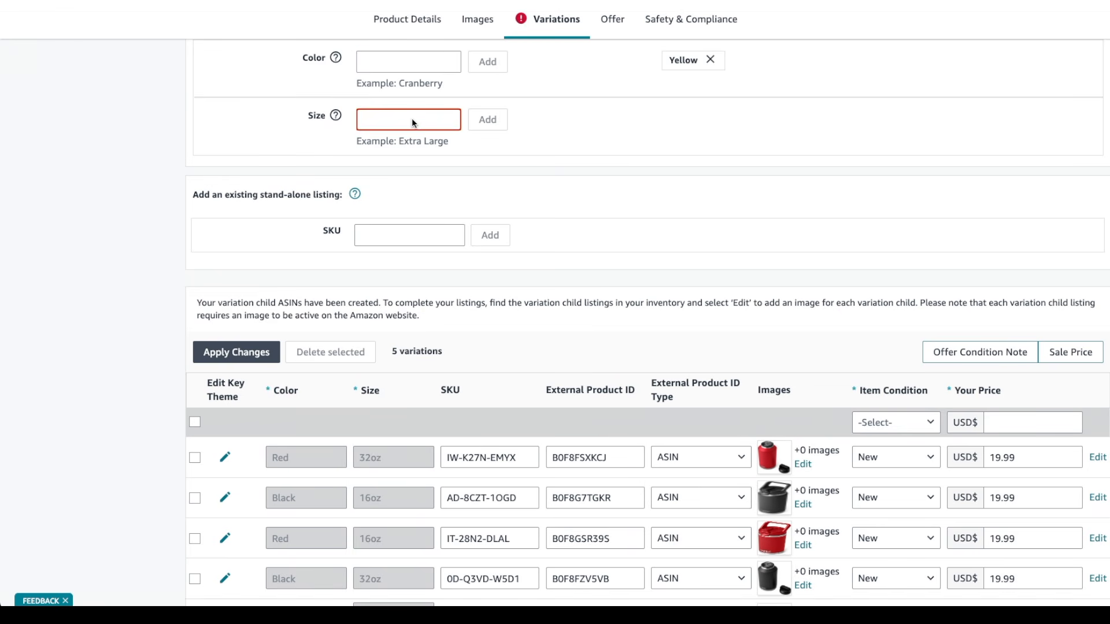
pyautogui.write('16oz')
pyautogui.click(470, 123)
pyautogui.click(422, 124)
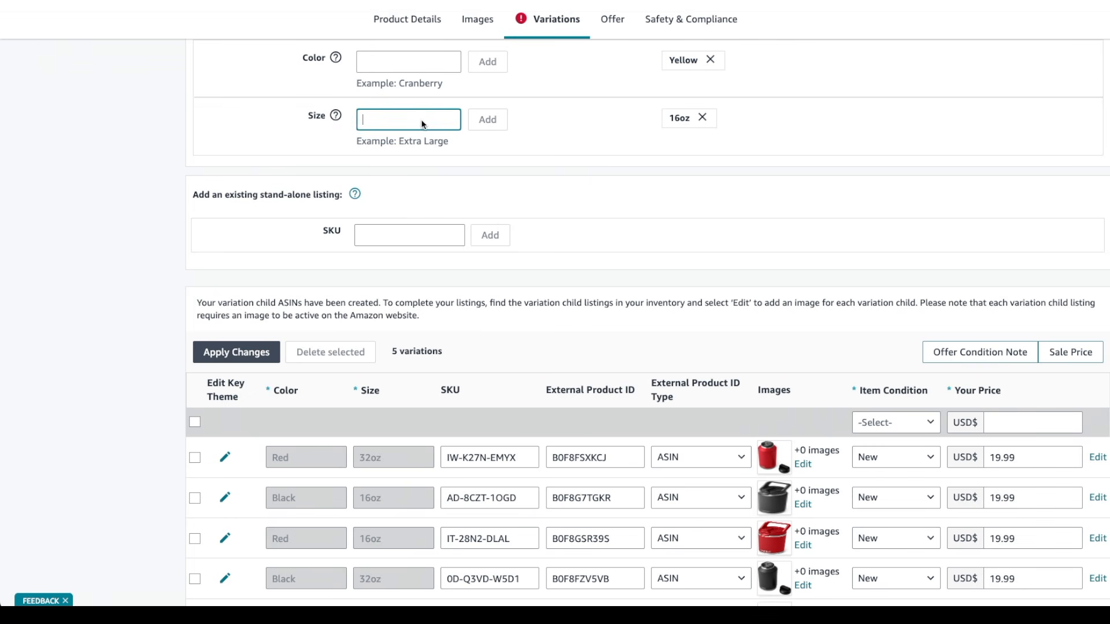
pyautogui.write('32oz')
pyautogui.click(488, 119)
pyautogui.click(407, 123)
pyautogui.write('64oz')
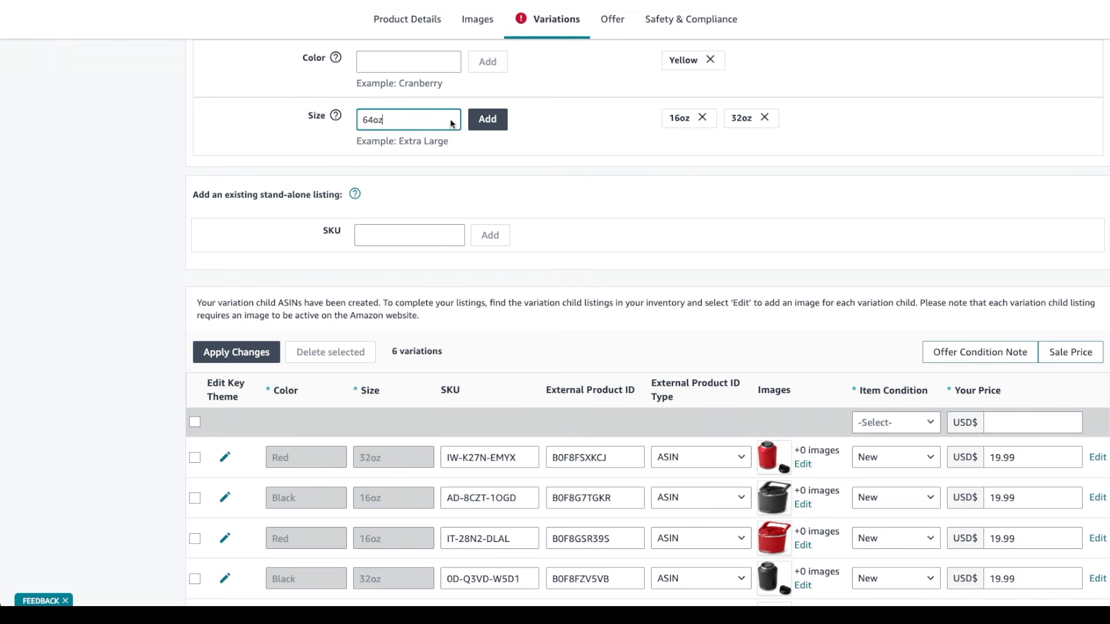
pyautogui.click(485, 119)
# Set the item condition of the yellow 16oz, 32oz and 64oz variations to New - OEM
pyautogui.scroll(-5, 623, 197)
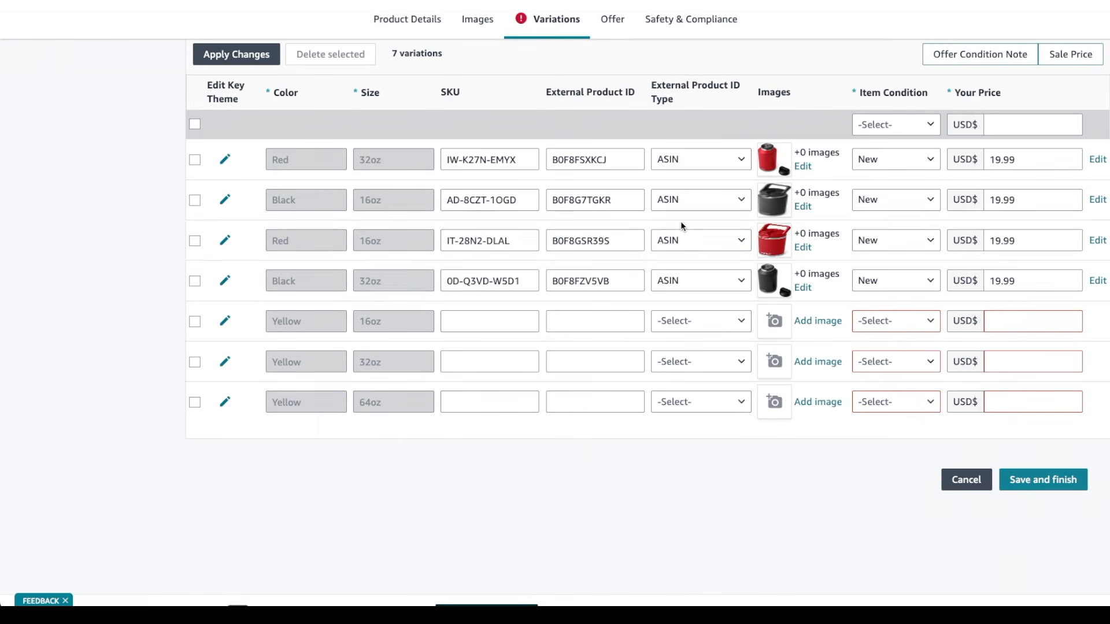
pyautogui.click(925, 321)
pyautogui.click(890, 172)
pyautogui.click(930, 363)
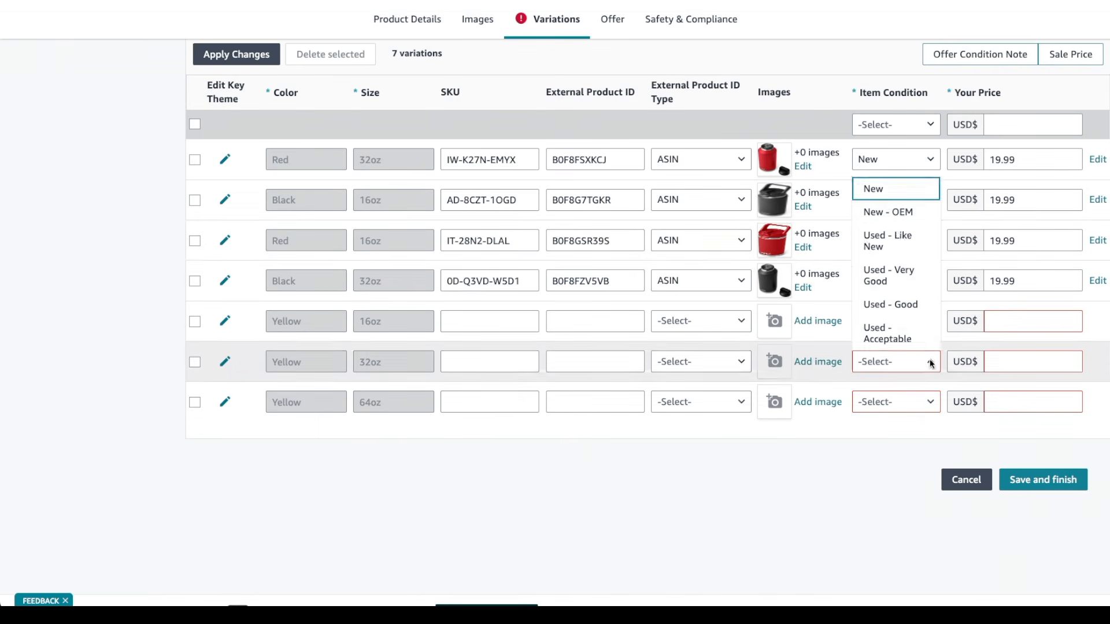
pyautogui.click(893, 212)
pyautogui.click(924, 402)
pyautogui.click(893, 252)
# Set the price of the three yellow variations to 19.99 USD and save the listing
pyautogui.click(1033, 322)
pyautogui.write('19.99')
pyautogui.click(1033, 362)
pyautogui.write('19.99')
pyautogui.click(1032, 402)
pyautogui.write('19.99')
pyautogui.click(1037, 479)
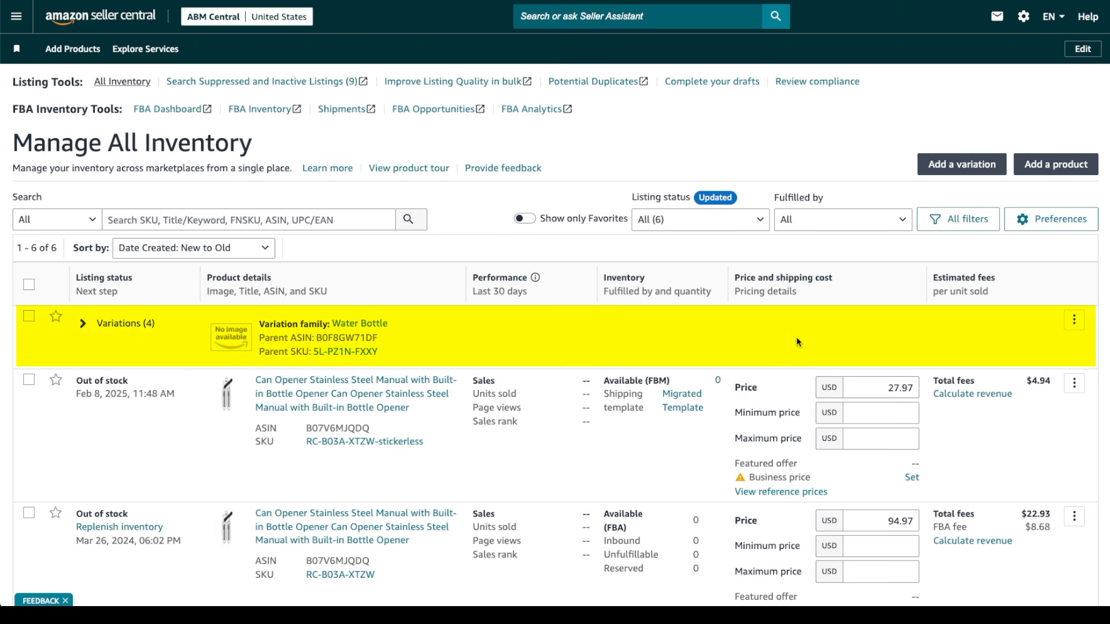
# Reopen the Water Bottle parent listing from the inventory for editing and go to its variation settings
pyautogui.click(83, 325)
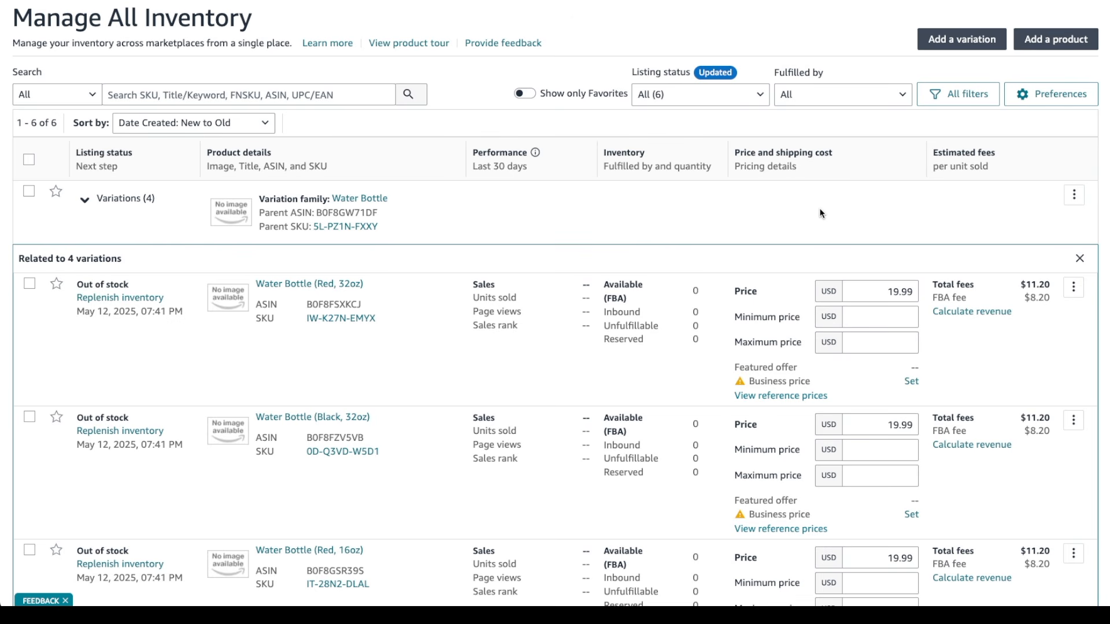
pyautogui.click(1077, 196)
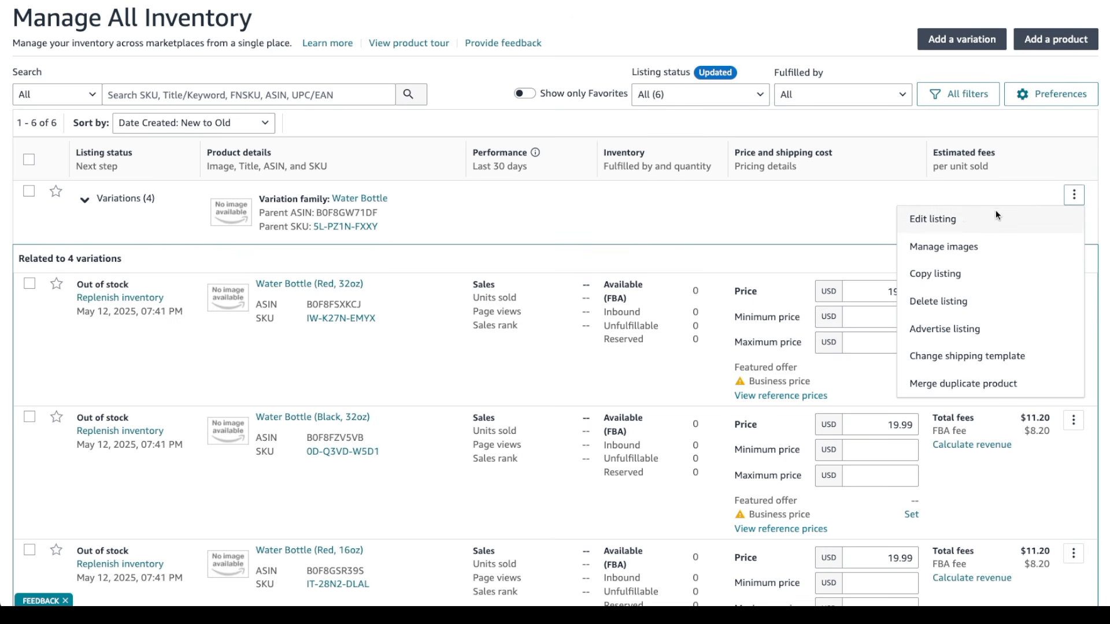
pyautogui.click(963, 219)
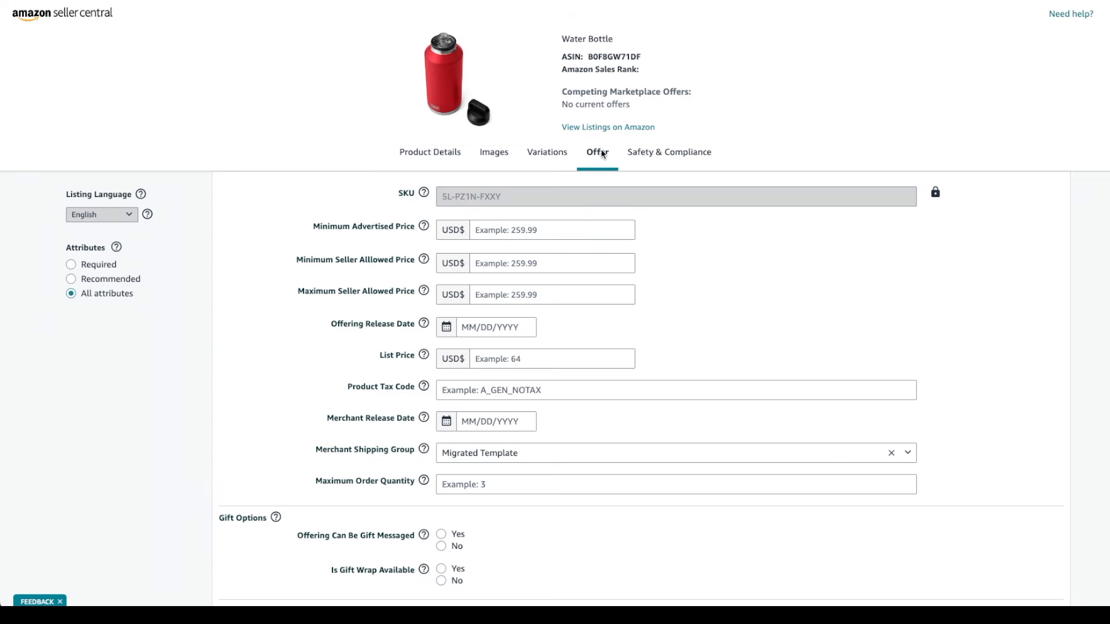
pyautogui.click(546, 152)
pyautogui.scroll(-2, 560, 139)
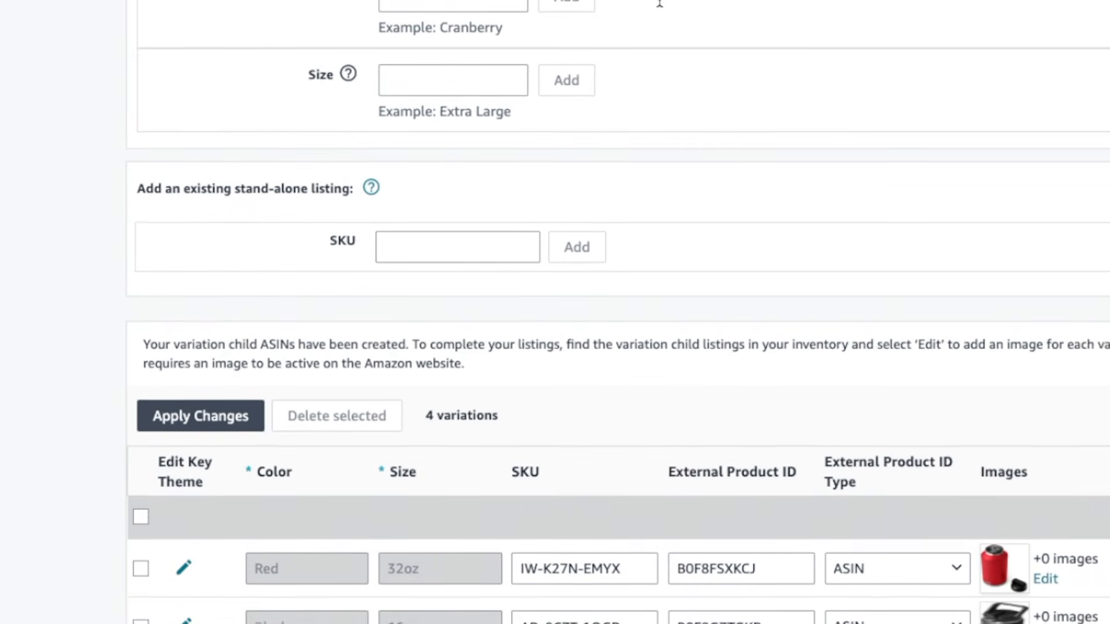
# Copy the can opener's SKU RC-B03A-XTZW from the inventory into the existing stand-alone listing field of the Water Bottle variations
pyautogui.click(455, 243)
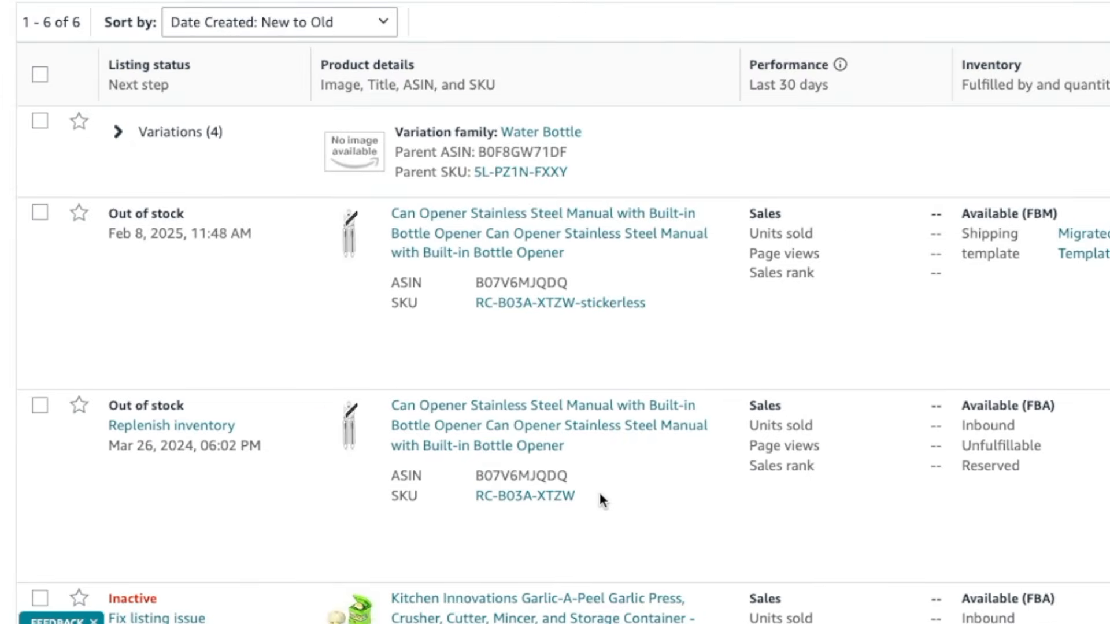
pyautogui.moveTo(600, 496); pyautogui.dragTo(477, 495)
pyautogui.hotkey('ctrl', 'c')
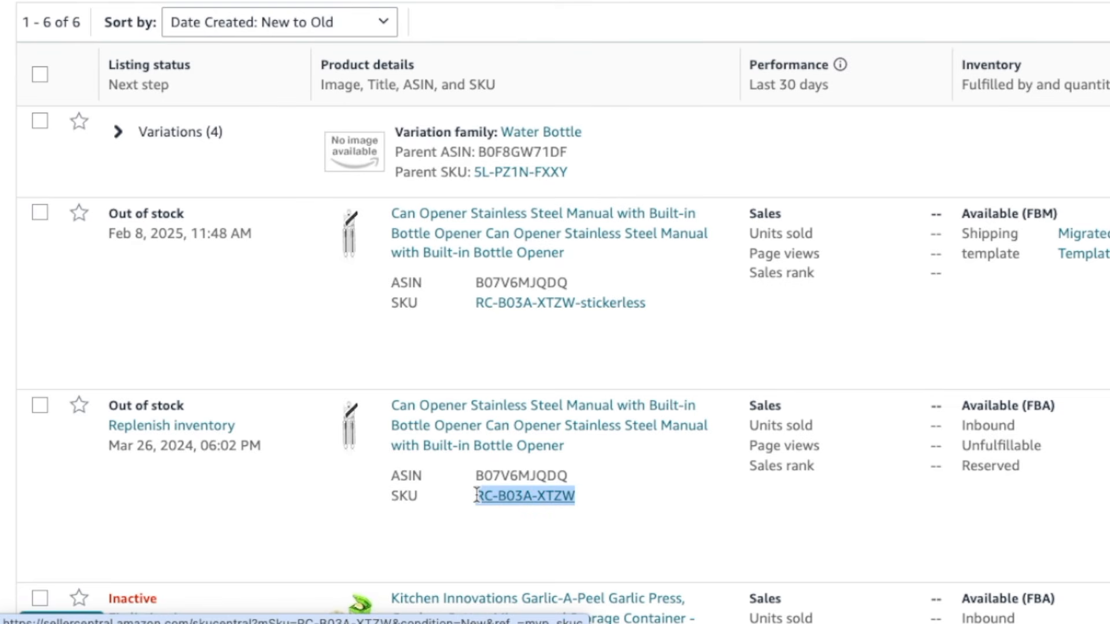
pyautogui.moveTo(477, 495); pyautogui.dragTo(472, 495)
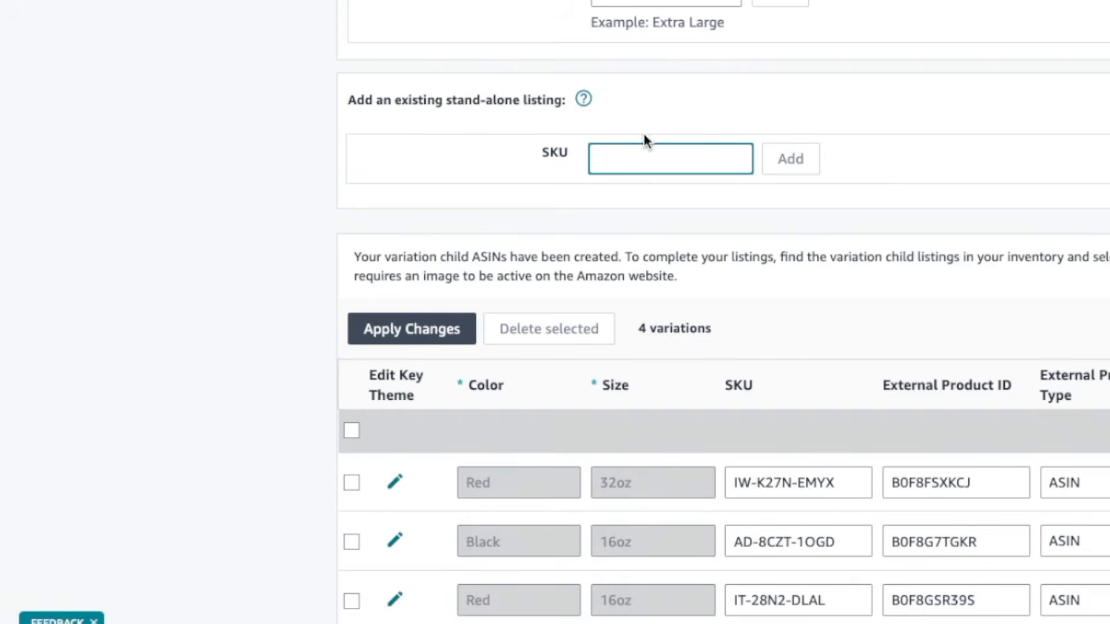
pyautogui.hotkey('ctrl', 'v')
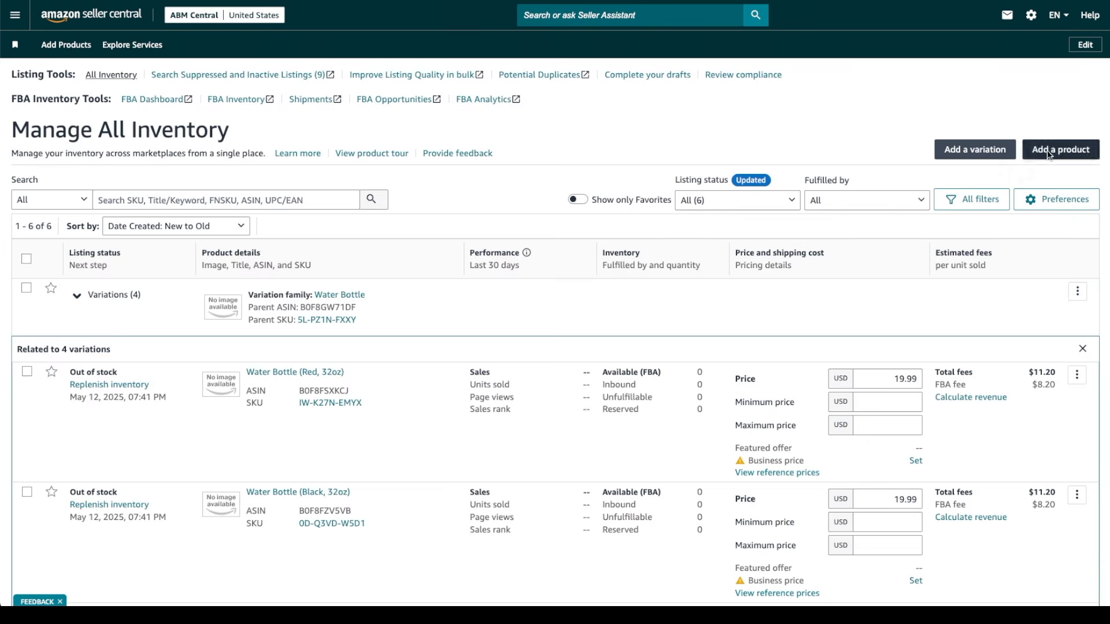
# Go to the page for listing a new product and open the Variation Wizard from its references
pyautogui.click(1049, 151)
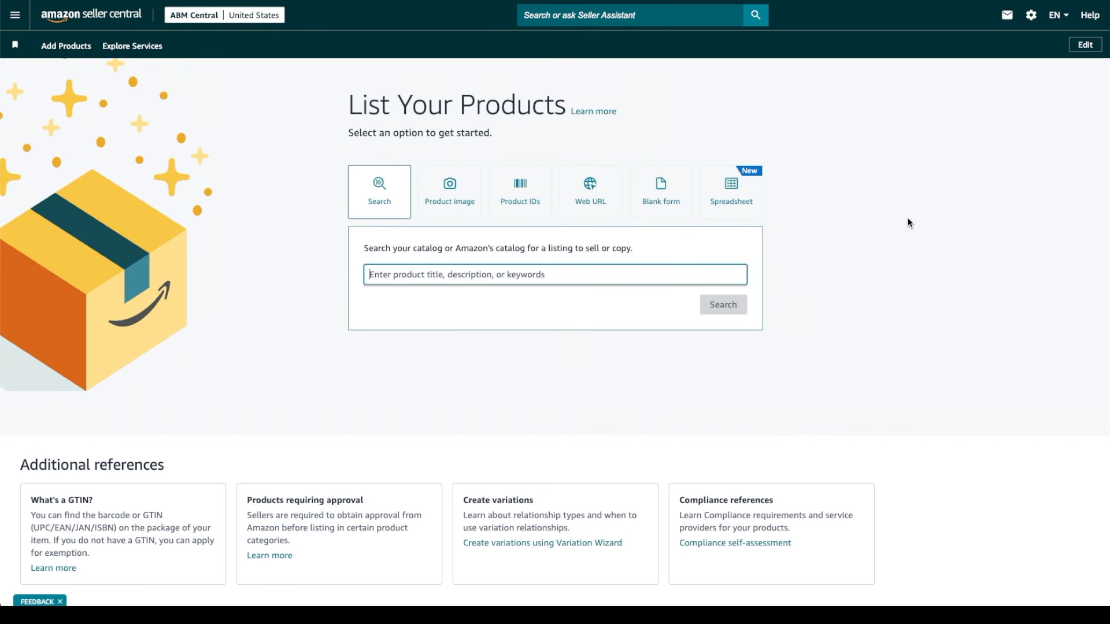
pyautogui.click(521, 542)
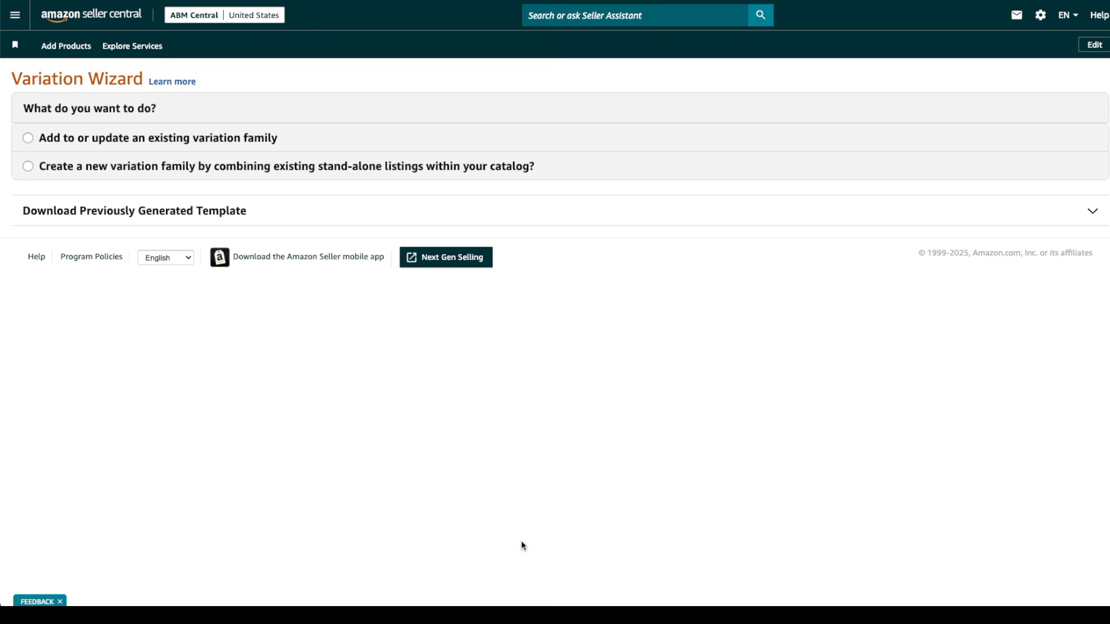
# Choose to update an existing variation family and search for it with the Water Bottle's parent ASIN B0F8GW71DF, copied from the inventory
pyautogui.click(46, 220)
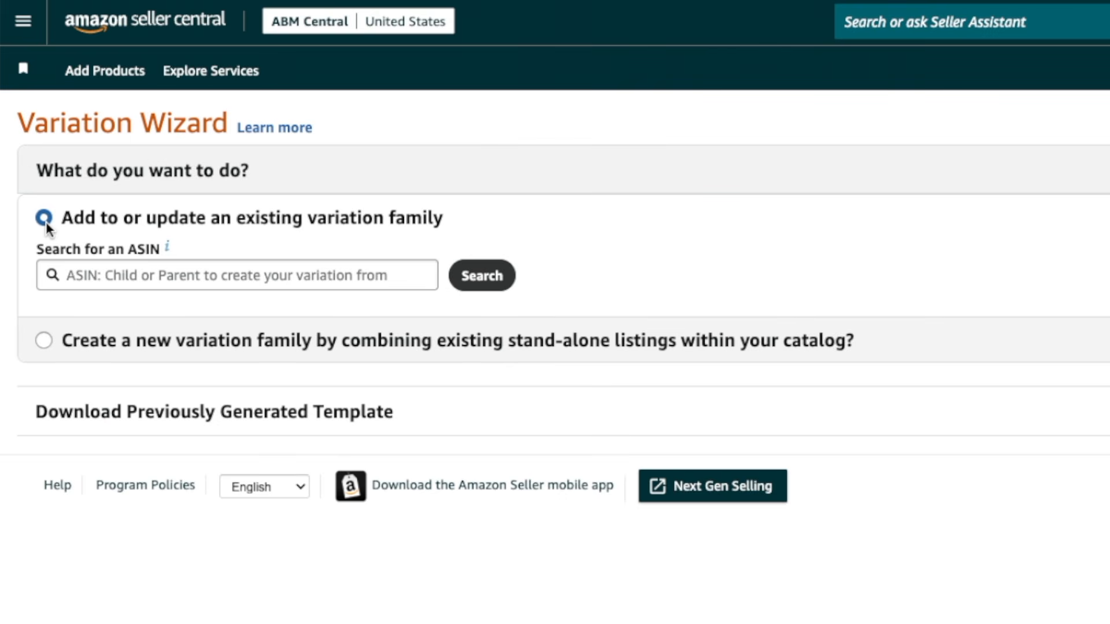
pyautogui.click(115, 275)
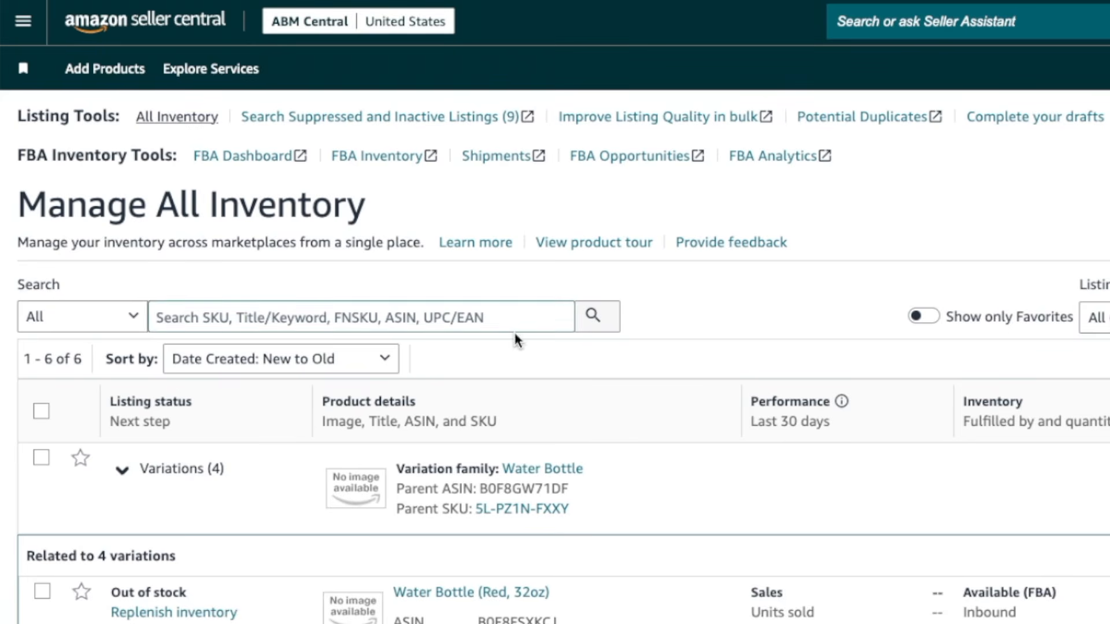
pyautogui.moveTo(572, 489); pyautogui.dragTo(483, 490)
pyautogui.hotkey('ctrl', 'c')
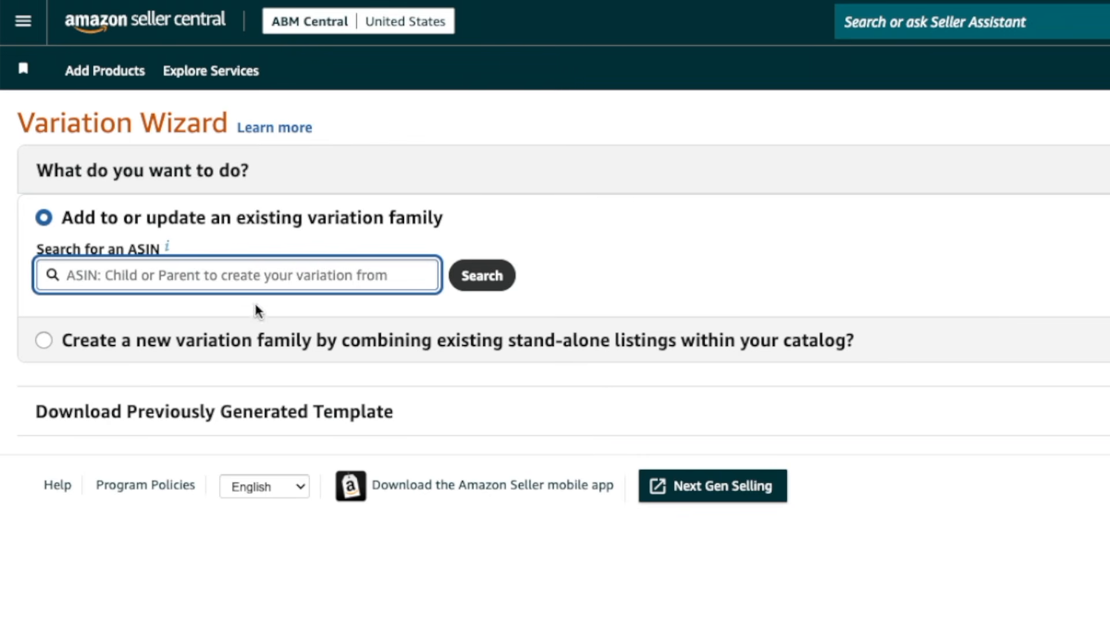
pyautogui.click(237, 280)
pyautogui.hotkey('ctrl', 'v')
pyautogui.click(484, 276)
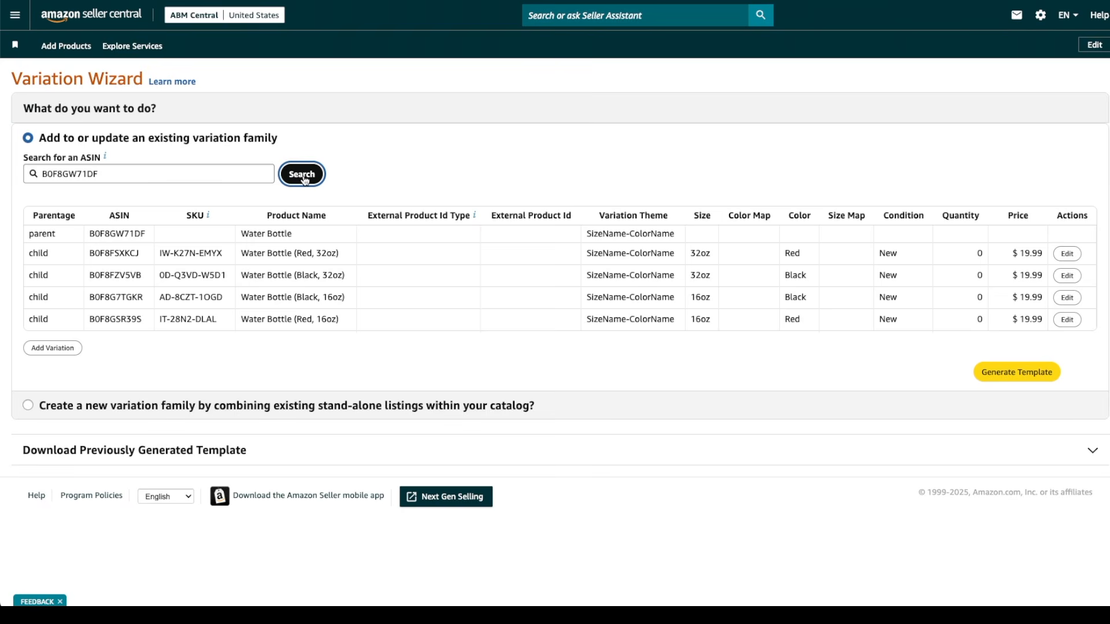
# Add a variation named "Water Bottle (White 16oz)" with external product ID type ASIN and product ID B07V6MJQDQ
pyautogui.click(63, 347)
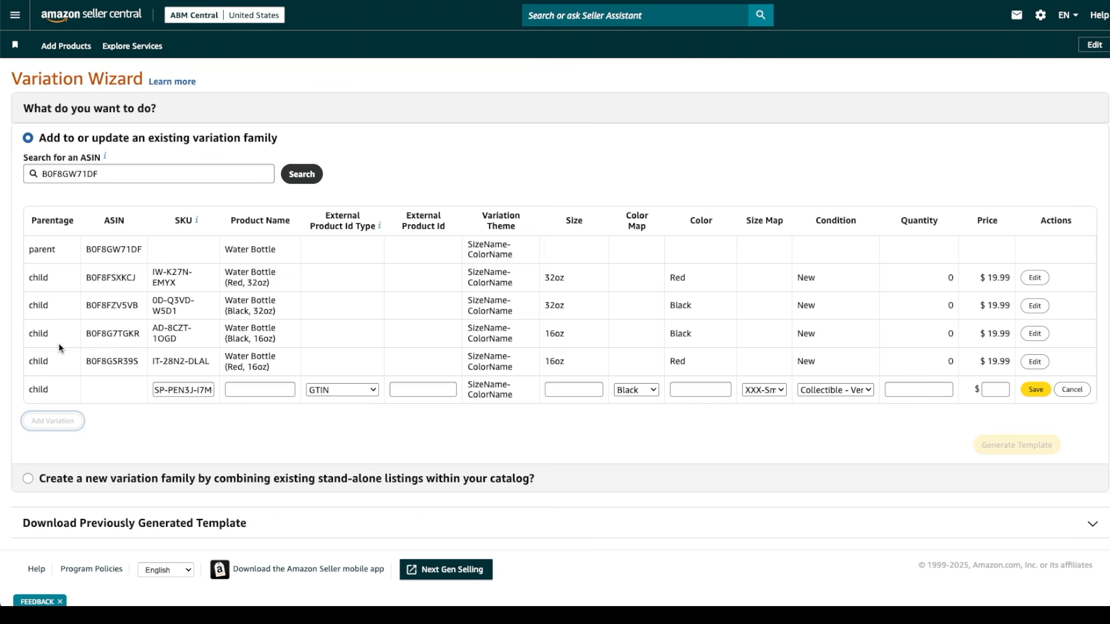
pyautogui.click(259, 394)
pyautogui.write('Water Bottle (White 16oz)')
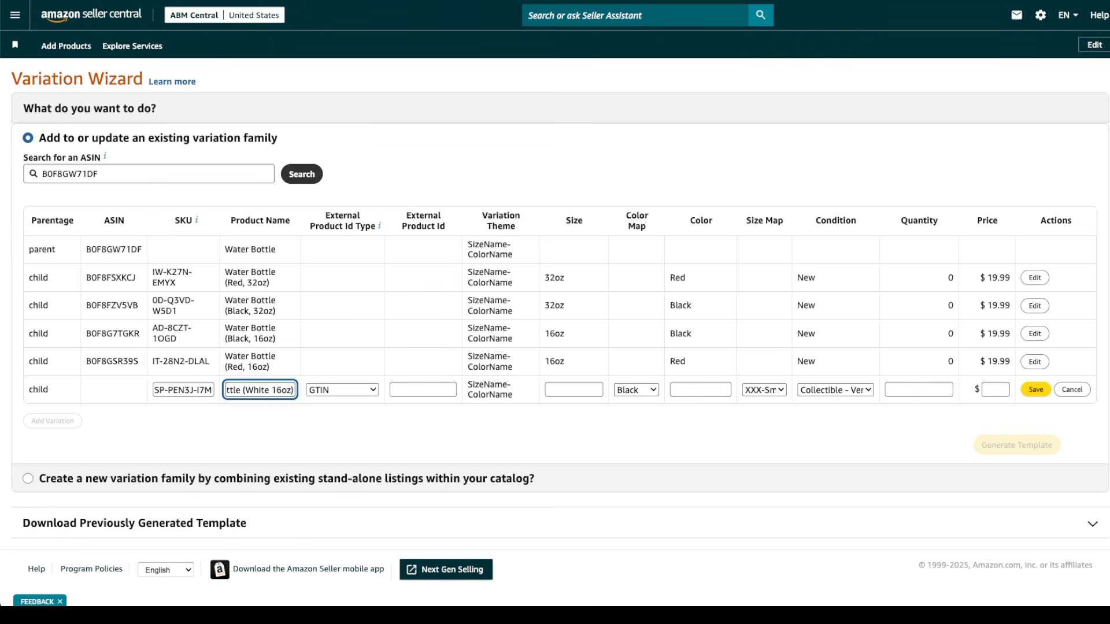
pyautogui.click(342, 390)
pyautogui.click(338, 449)
pyautogui.click(405, 390)
pyautogui.write('B07V6MJQDQ')
# Set the new variation's size to 16oz and both its color map and color to White
pyautogui.click(560, 390)
pyautogui.write('16oz')
pyautogui.click(636, 389)
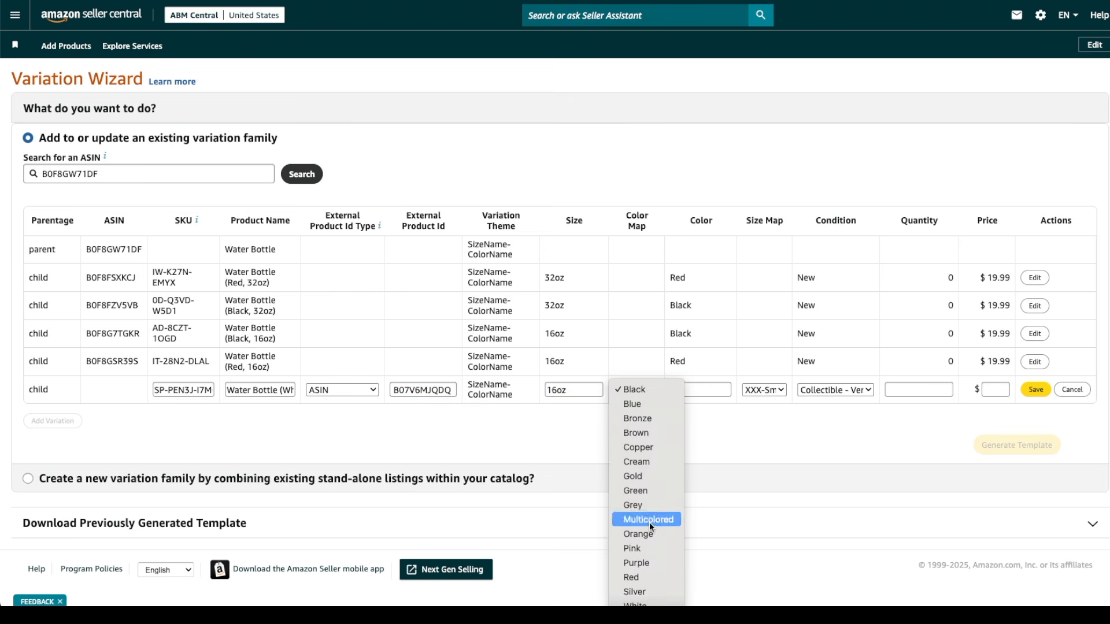
pyautogui.click(642, 600)
pyautogui.click(684, 391)
pyautogui.write('White')
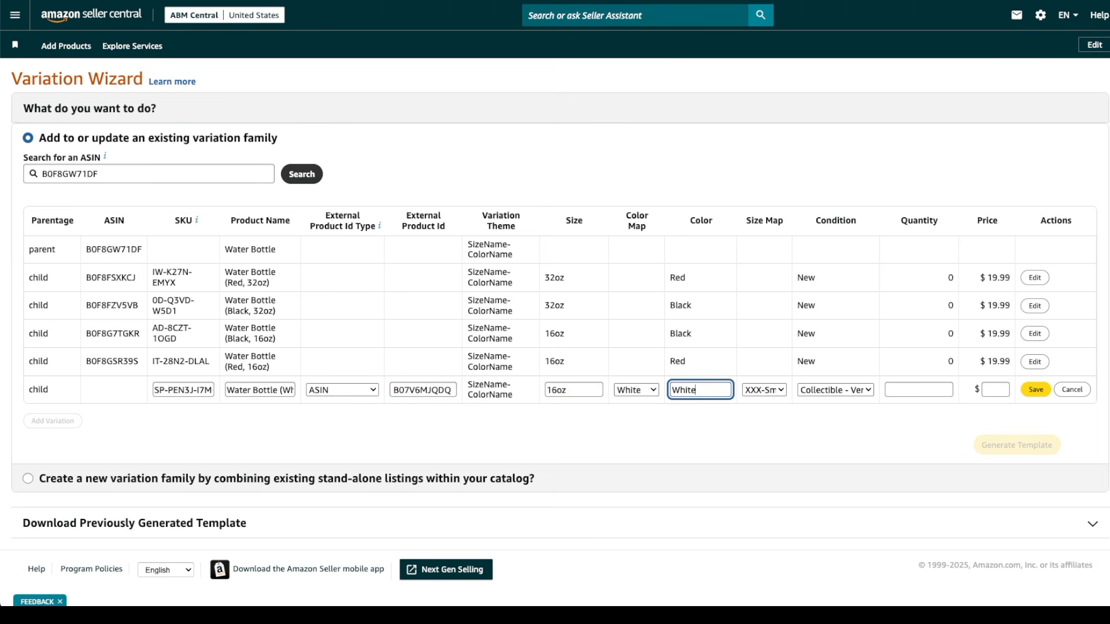
# Set the new variation's condition to "new, oem", quantity to 10 and price to $19.99, and save the row
pyautogui.click(815, 391)
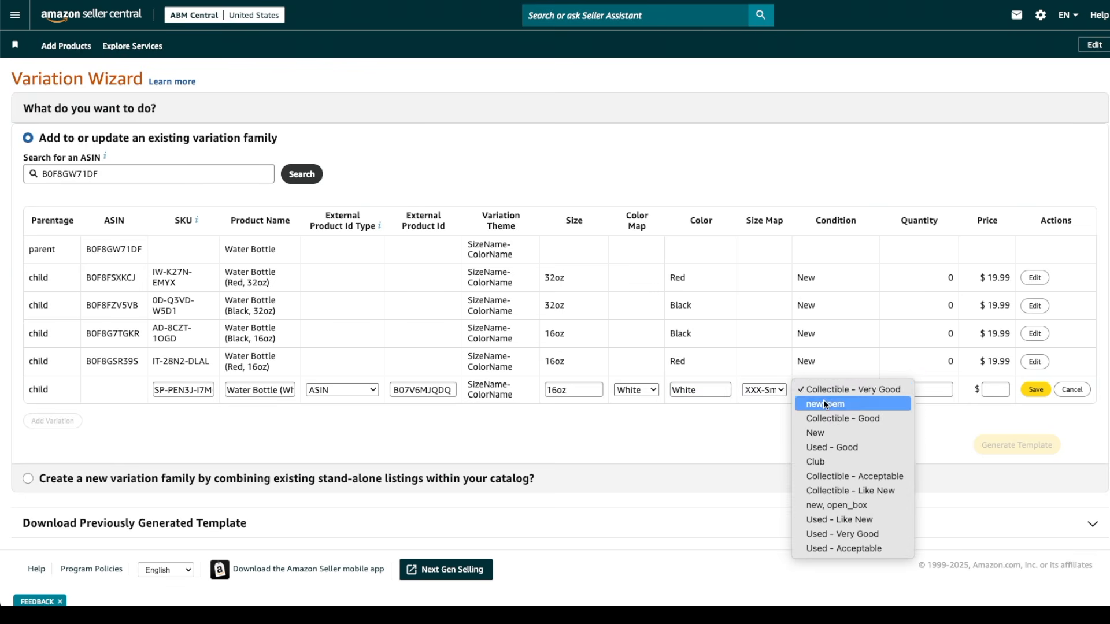
pyautogui.click(824, 403)
pyautogui.click(907, 392)
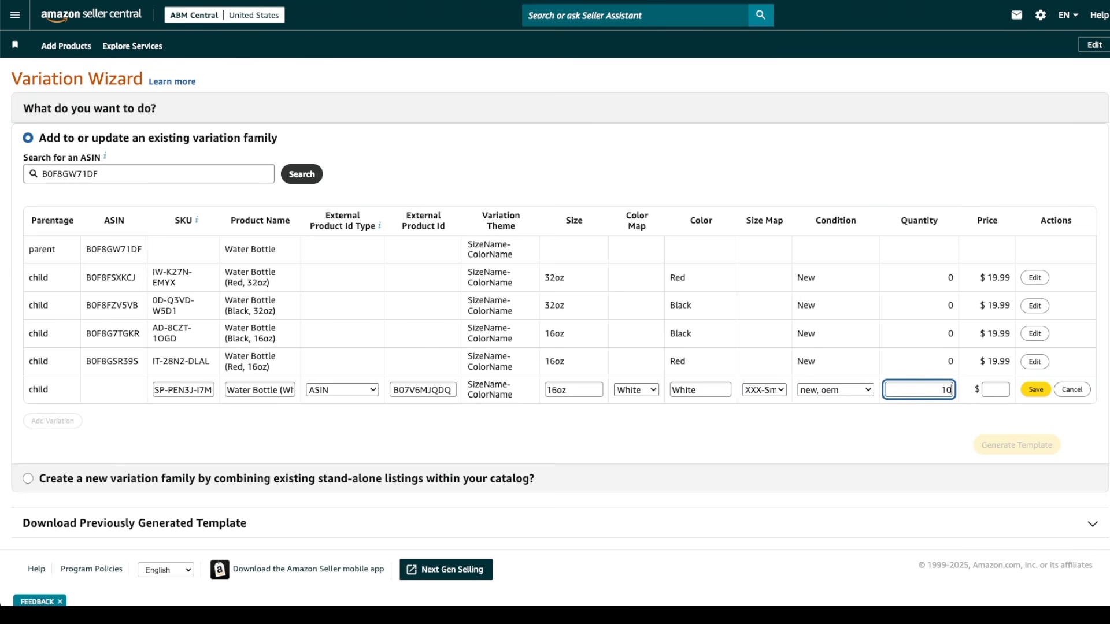
pyautogui.write('10')
pyautogui.click(987, 393)
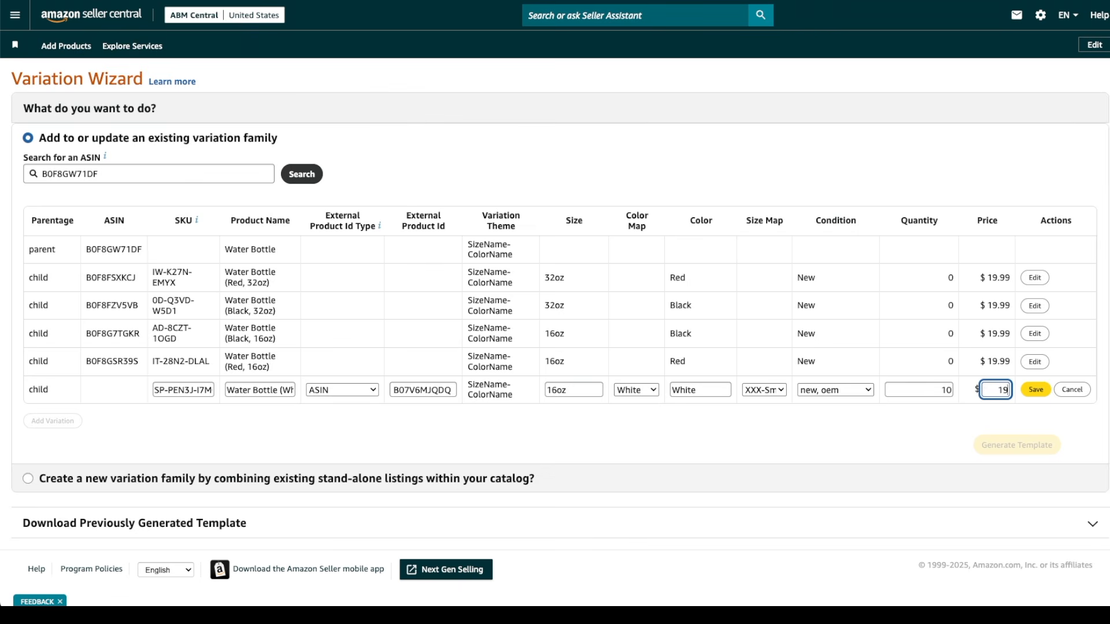
pyautogui.write('19.99')
pyautogui.click(1034, 390)
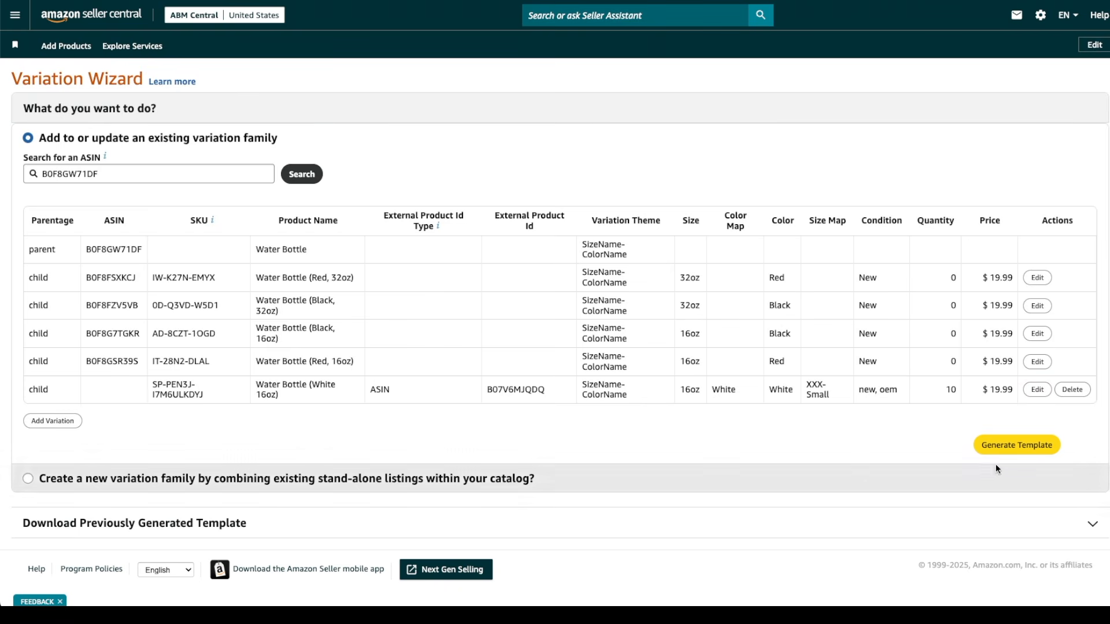
# Generate and download the template for the variation family, and show the Template sheet of the downloaded spreadsheet
pyautogui.click(1018, 445)
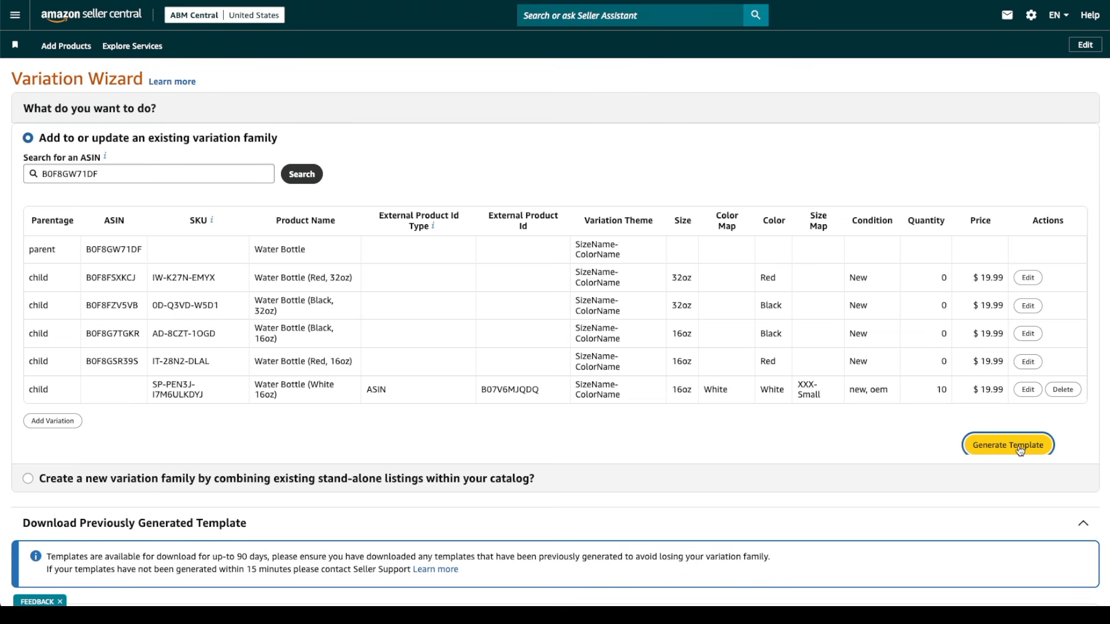
pyautogui.scroll(-2, 1020, 451)
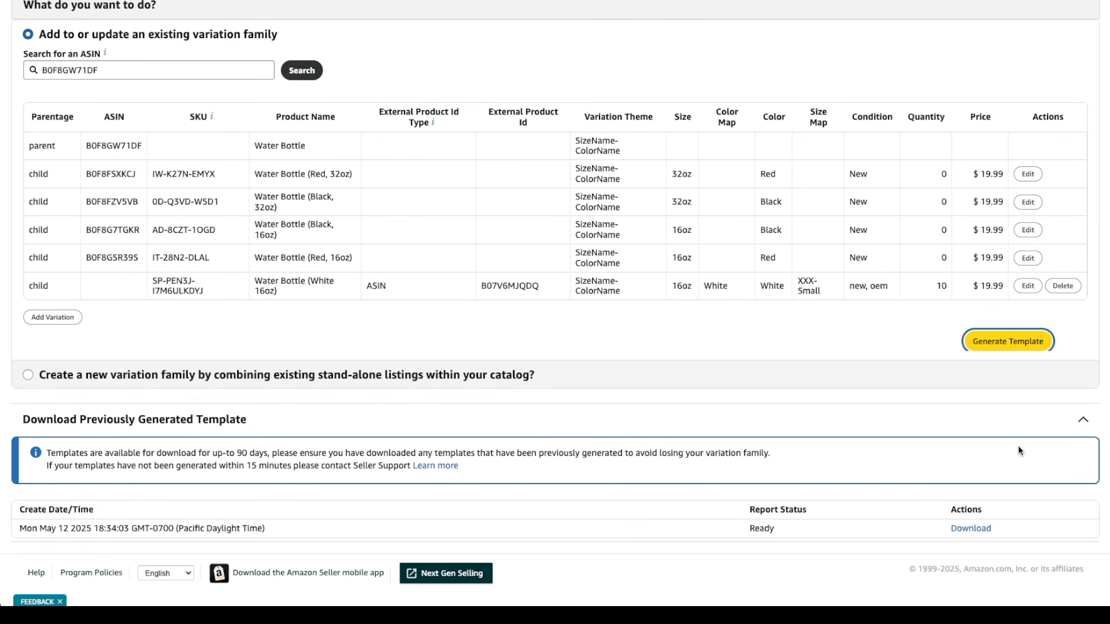
pyautogui.click(973, 531)
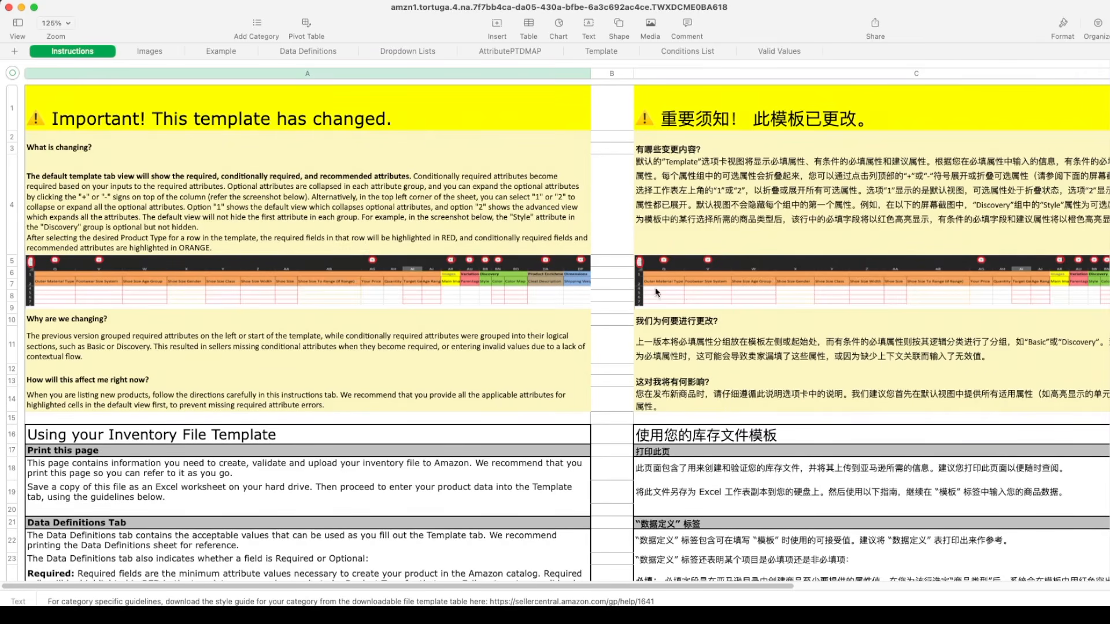
pyautogui.click(605, 53)
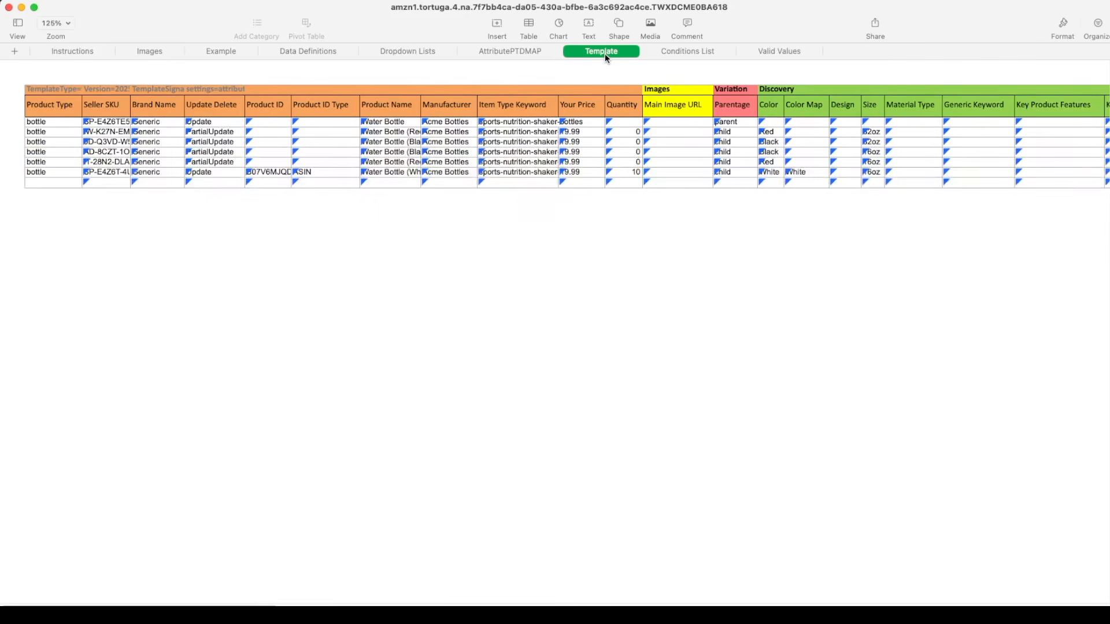